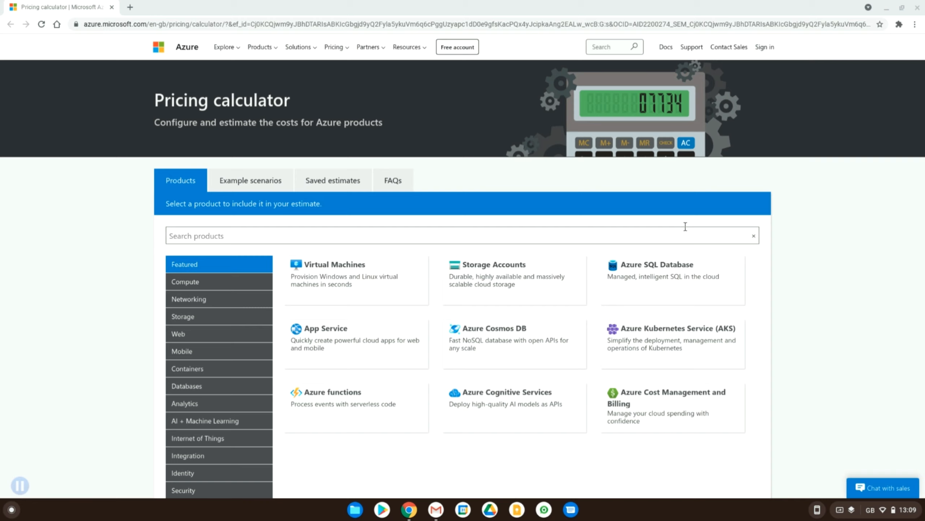
scroll(646, 262, "down", 6)
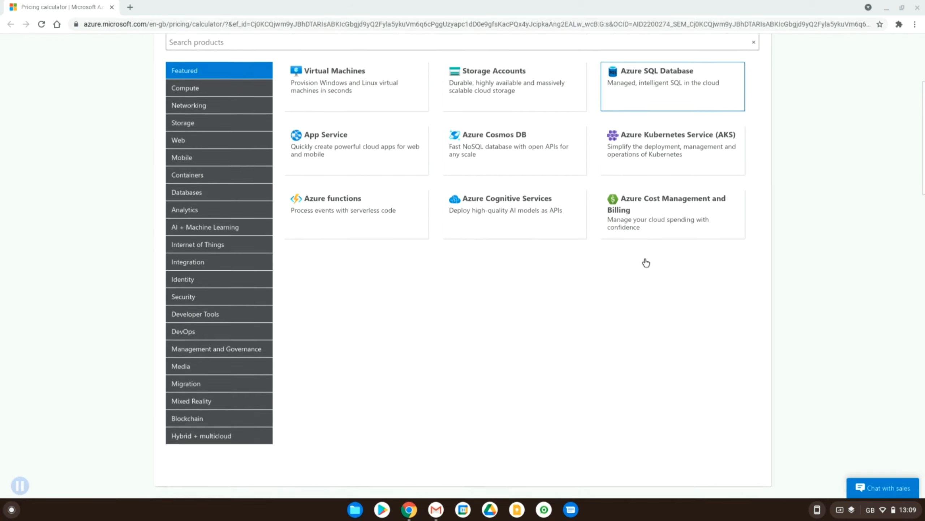
scroll(548, 329, "down", 3)
scroll(548, 328, "up", 10)
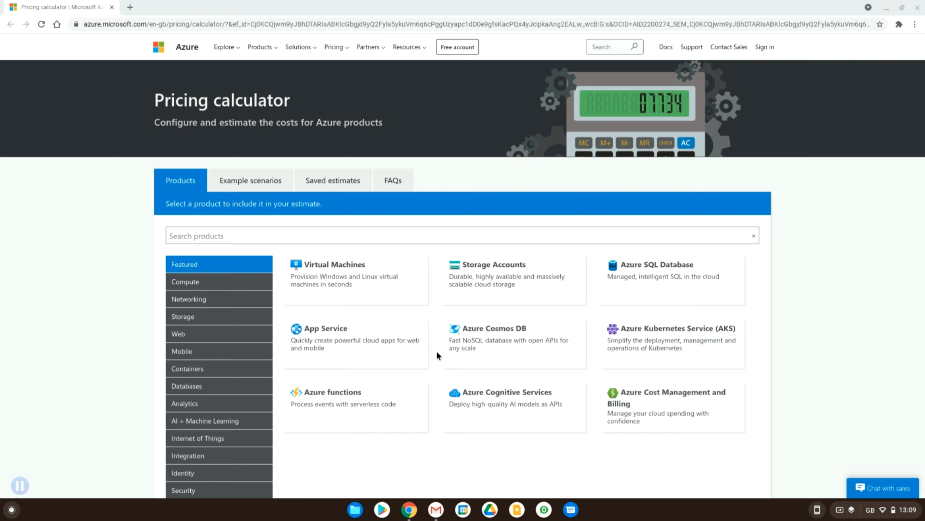
scroll(437, 350, "down", 2)
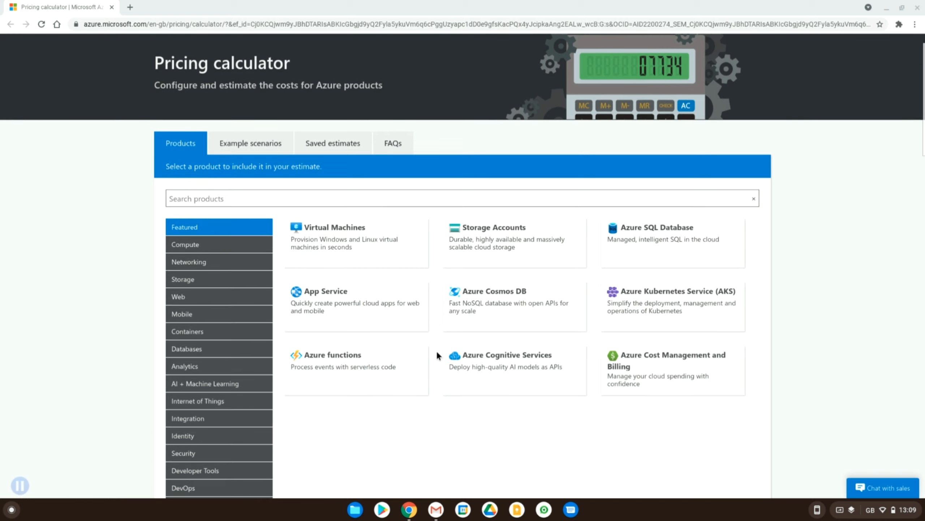
scroll(437, 350, "up", 2)
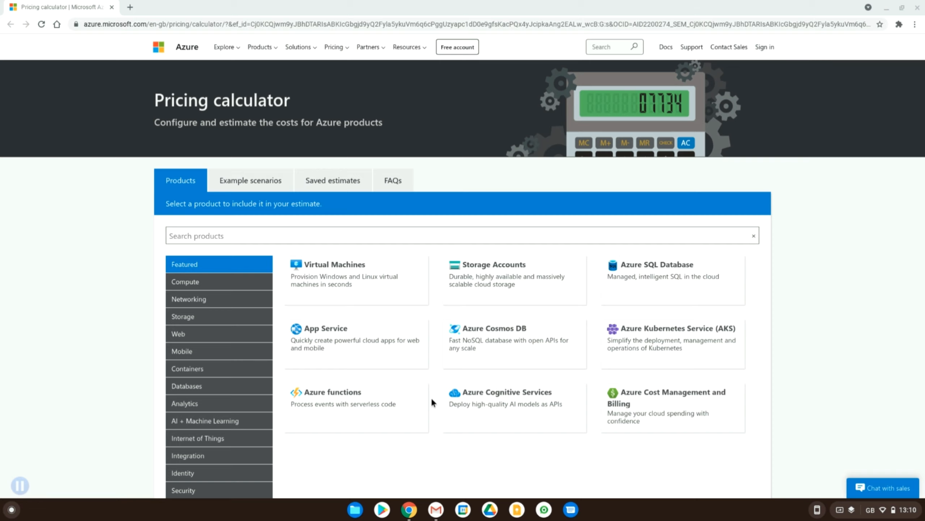
scroll(431, 397, "down", 2)
scroll(431, 397, "up", 2)
scroll(435, 393, "down", 1)
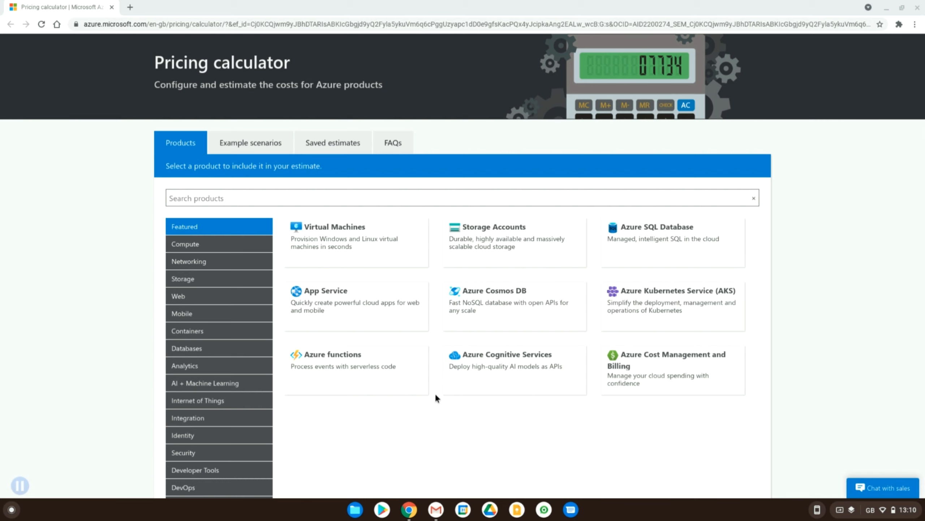
scroll(435, 393, "up", 1)
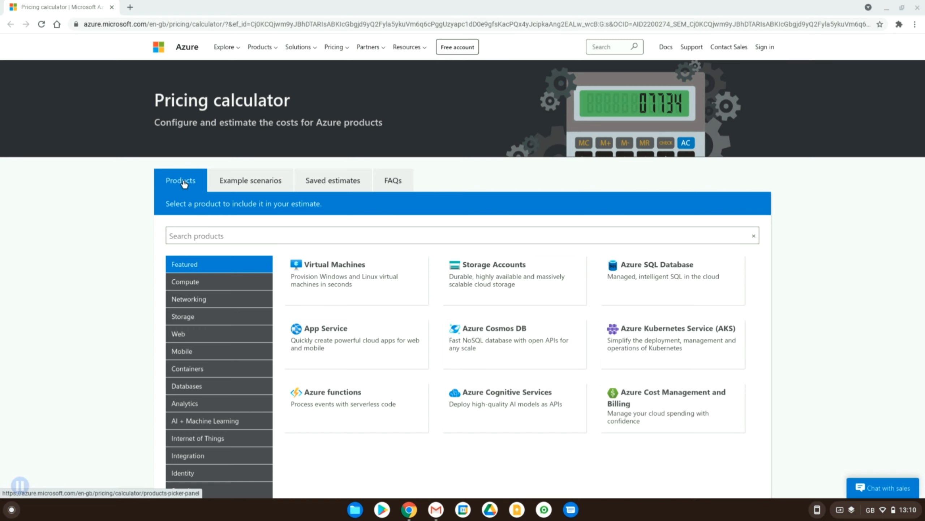
Step: Review the example scenarios, including CI/CD for Azure Web Apps and CI/CD for Containers
left_click(238, 185)
scroll(270, 304, "down", 3)
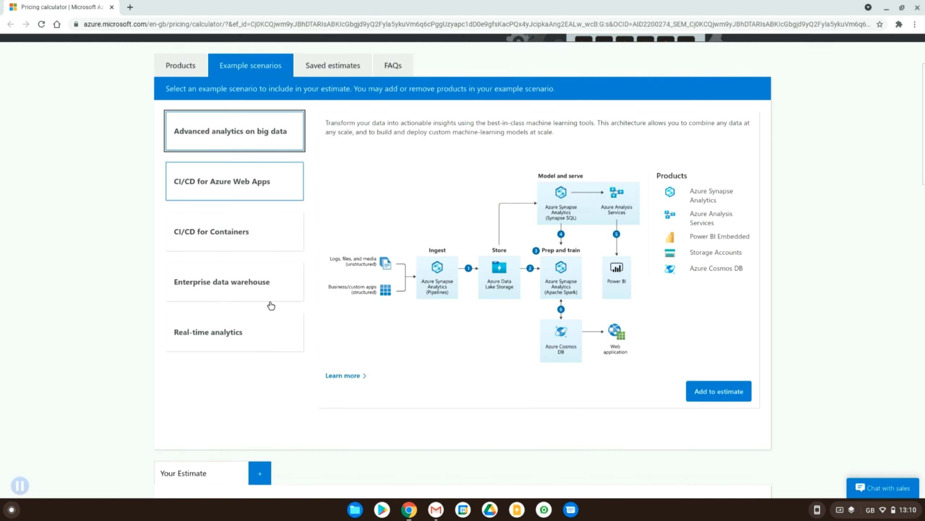
scroll(270, 305, "up", 2)
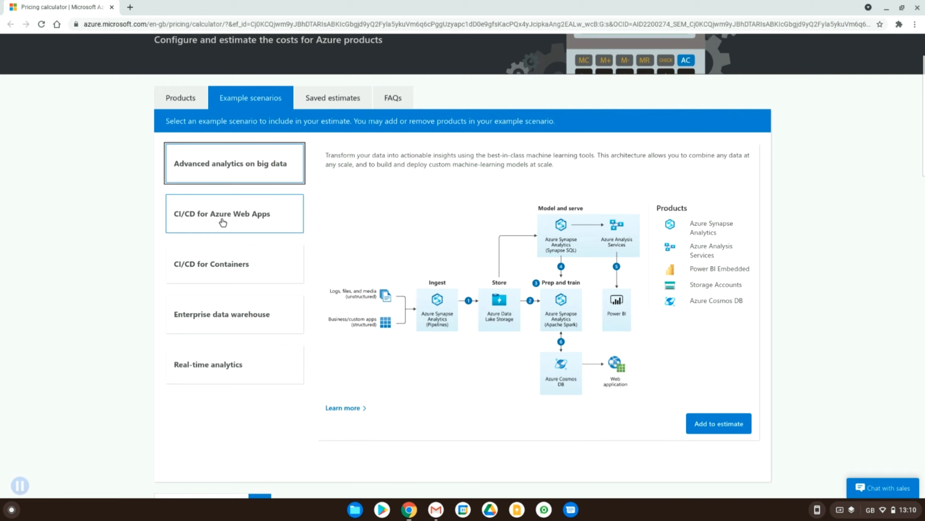
left_click(223, 222)
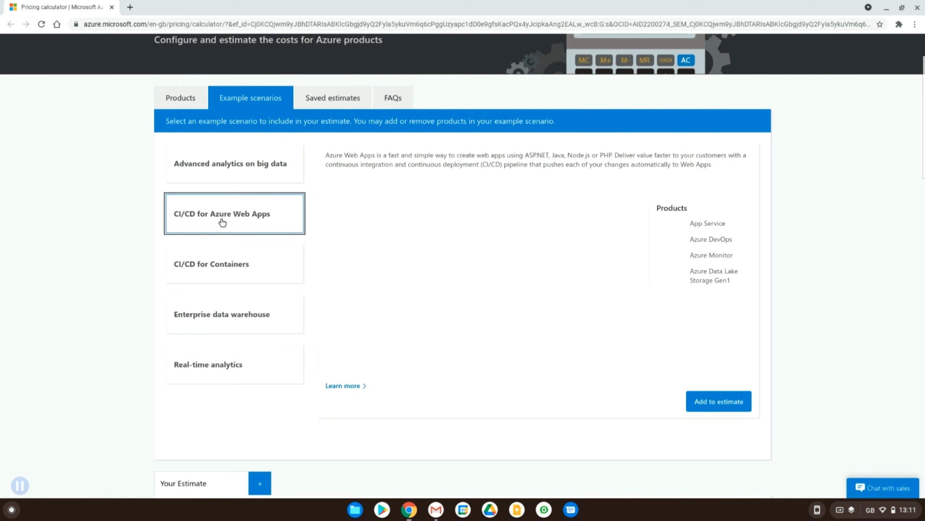
left_click(223, 258)
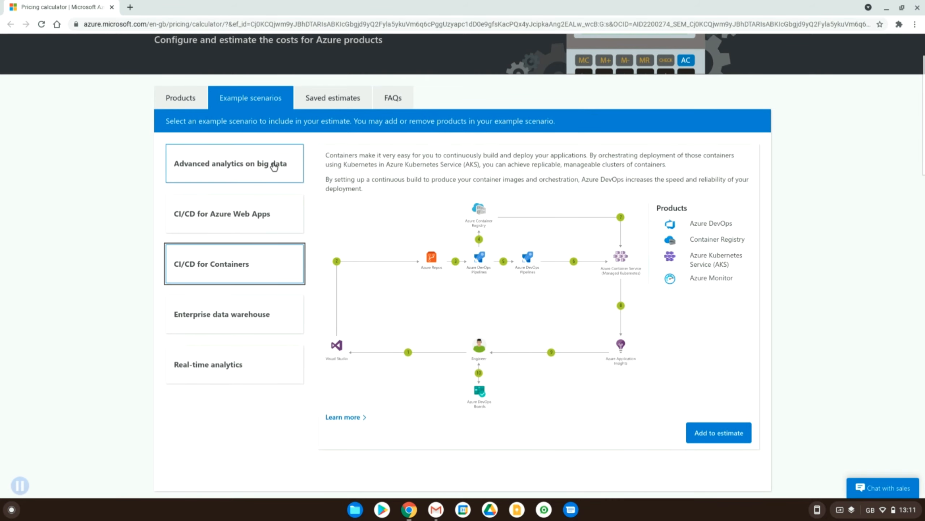
Step: View the saved estimates and the pricing calculator FAQs, ending back on the product selection
left_click(323, 107)
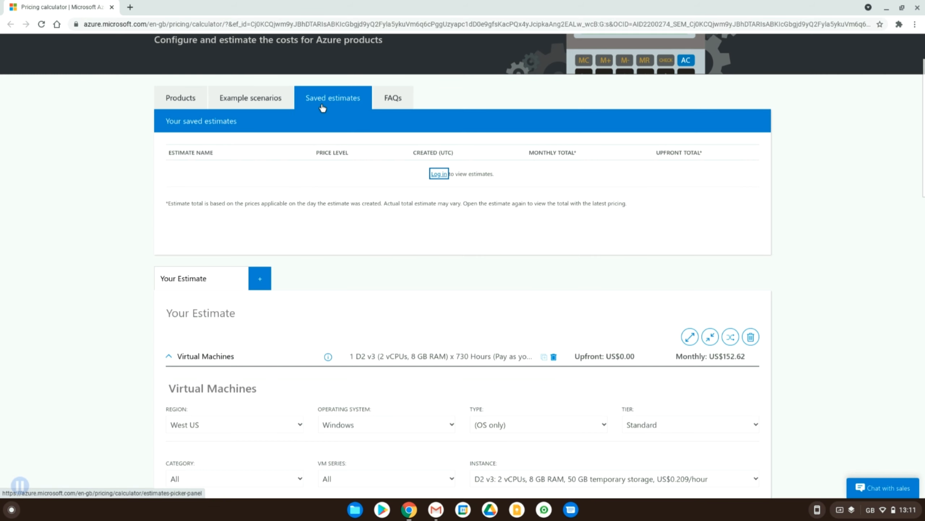
left_click(408, 107)
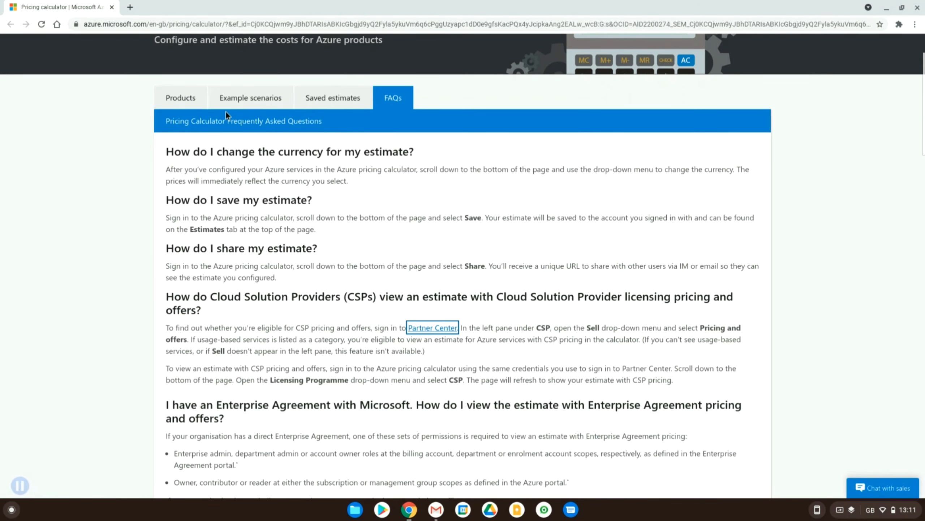
left_click(179, 102)
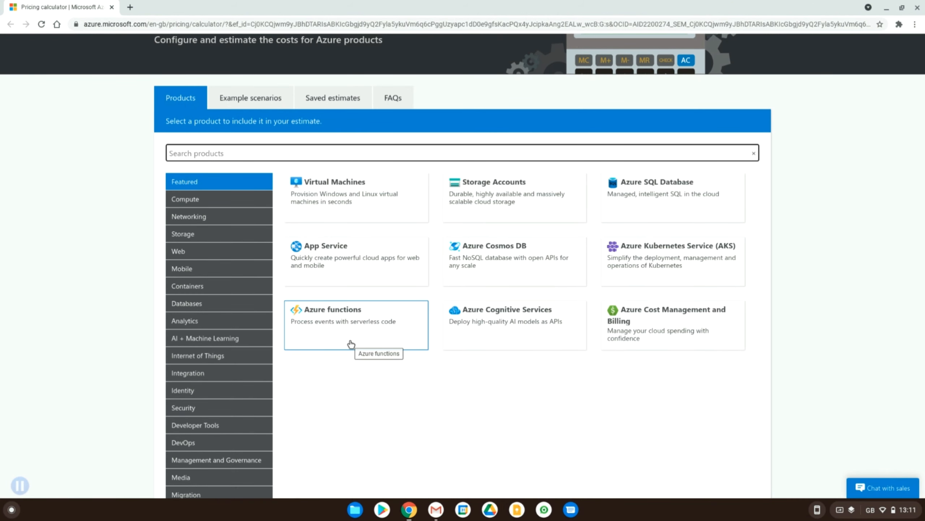
Step: Browse the product categories from Web through Integration, including Databases, Analytics, AI + Machine Learning and Internet of Things
scroll(351, 343, "down", 3)
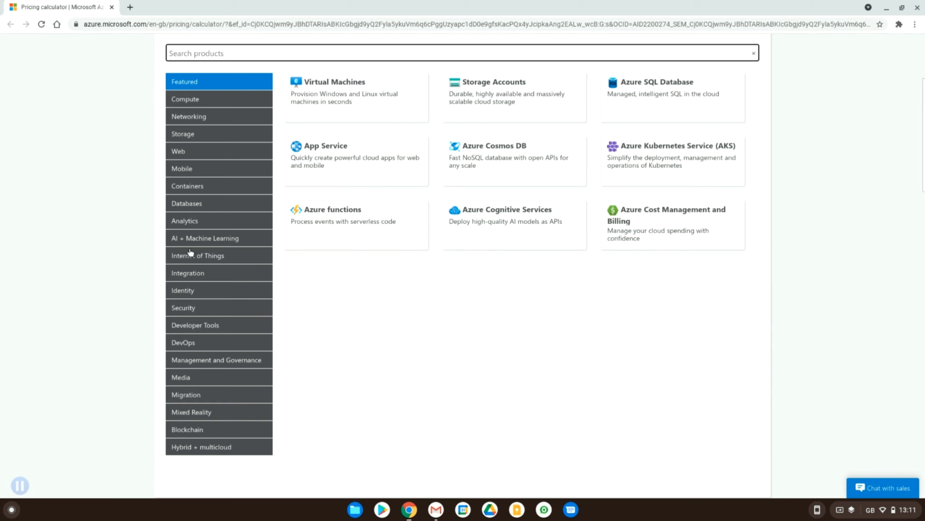
left_click(189, 152)
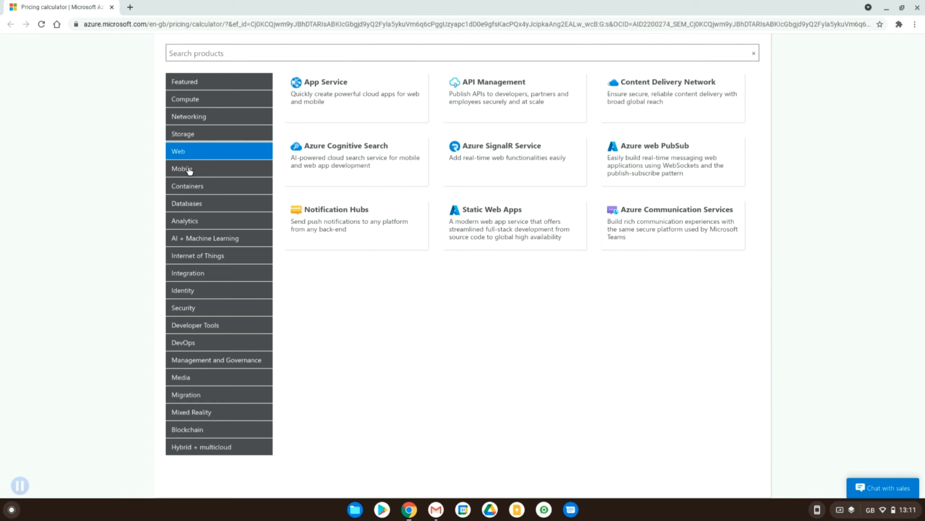
left_click(189, 170)
left_click(192, 186)
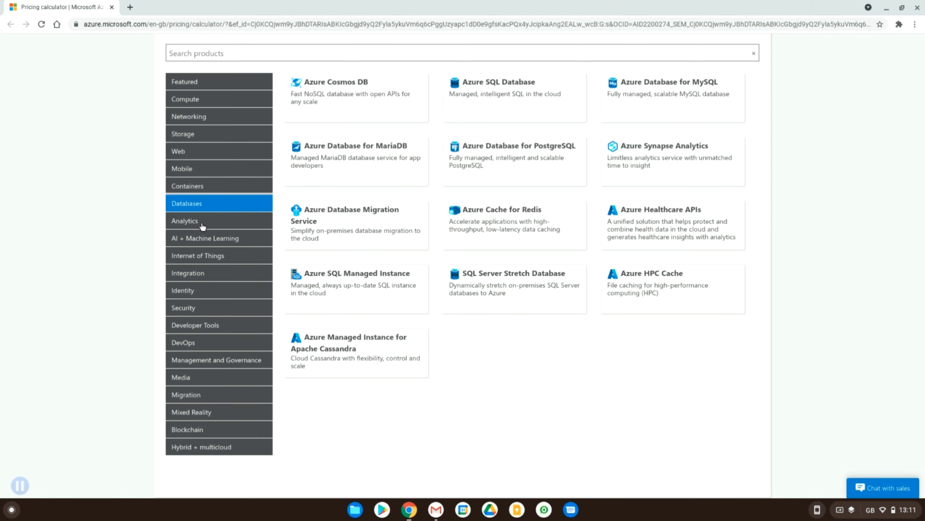
left_click(202, 226)
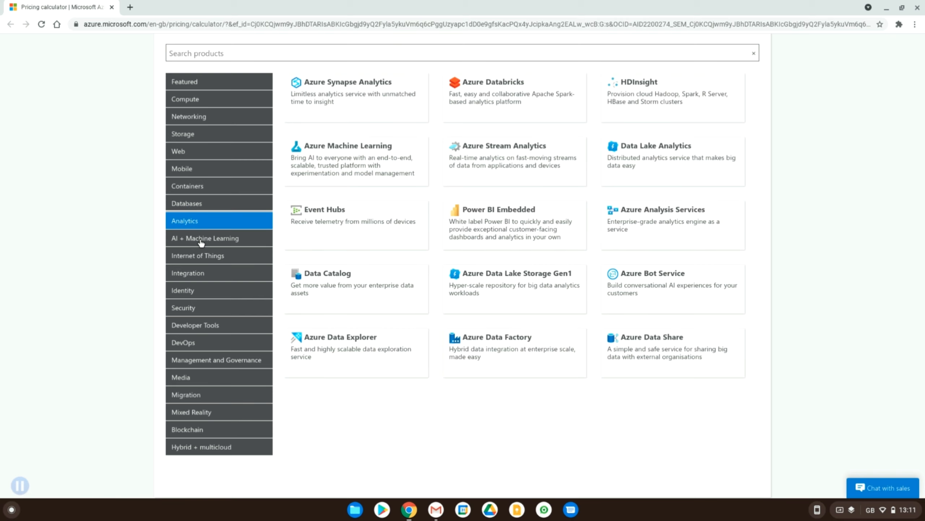
left_click(201, 243)
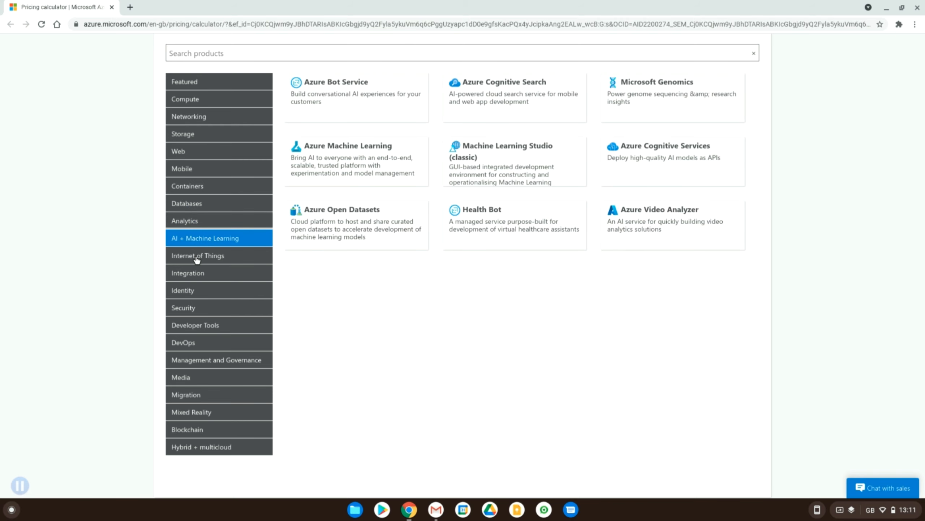
left_click(197, 257)
left_click(196, 274)
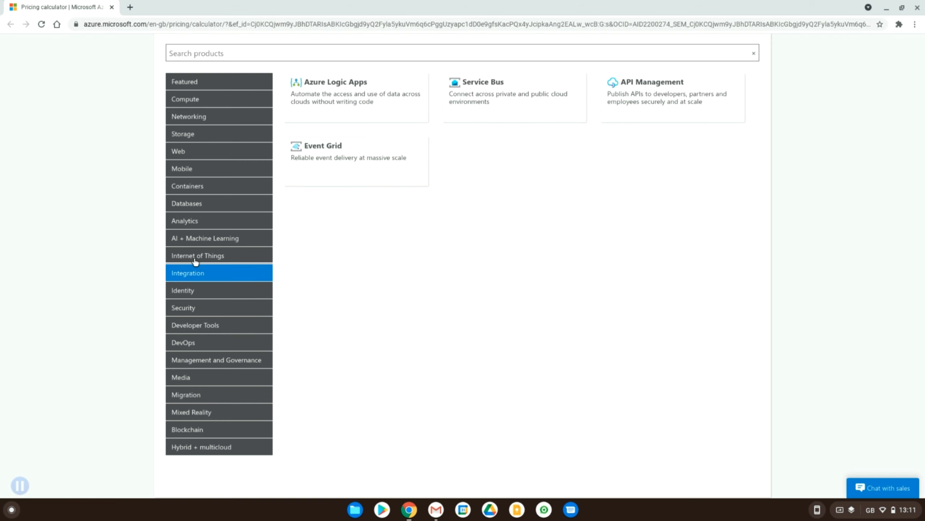
left_click(195, 260)
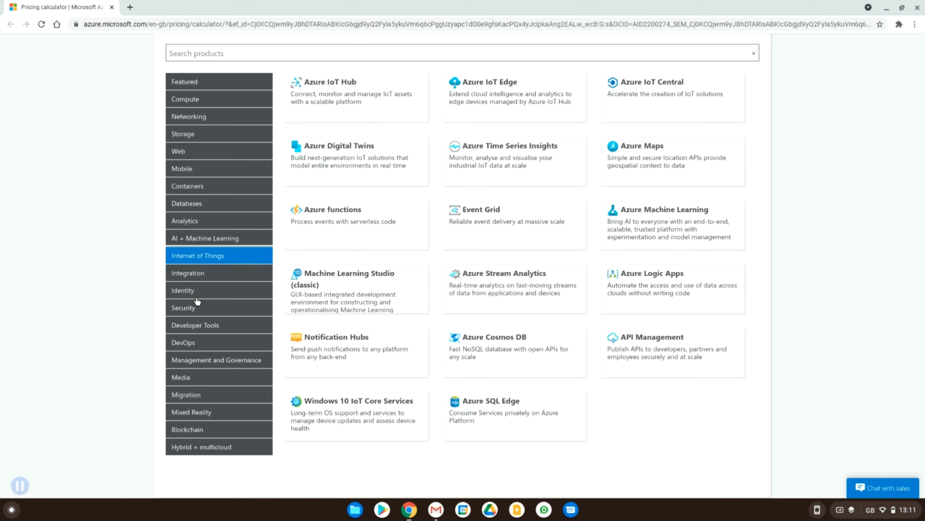
Step: Delete the existing estimate that contains the Virtual Machines product and confirm the deletion
scroll(196, 300, "down", 3)
scroll(196, 300, "up", 4)
scroll(196, 299, "down", 10)
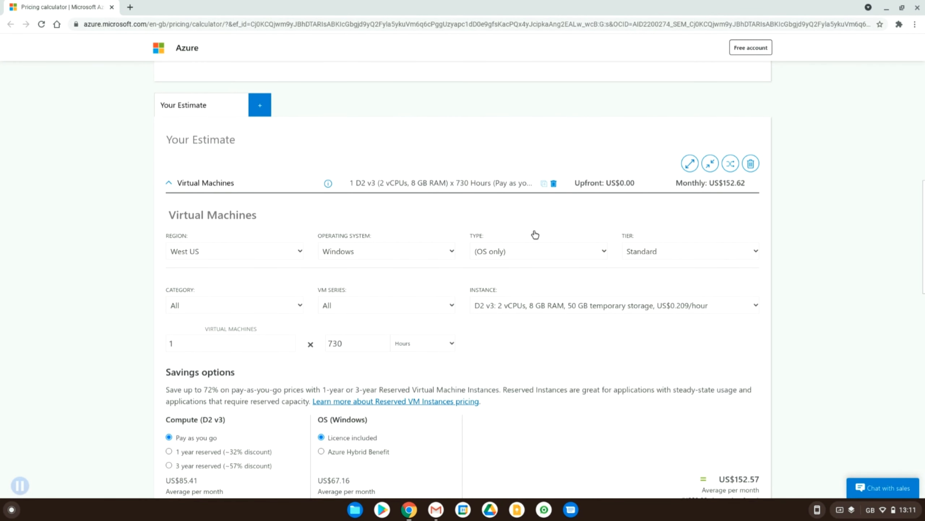
scroll(534, 233, "down", 12)
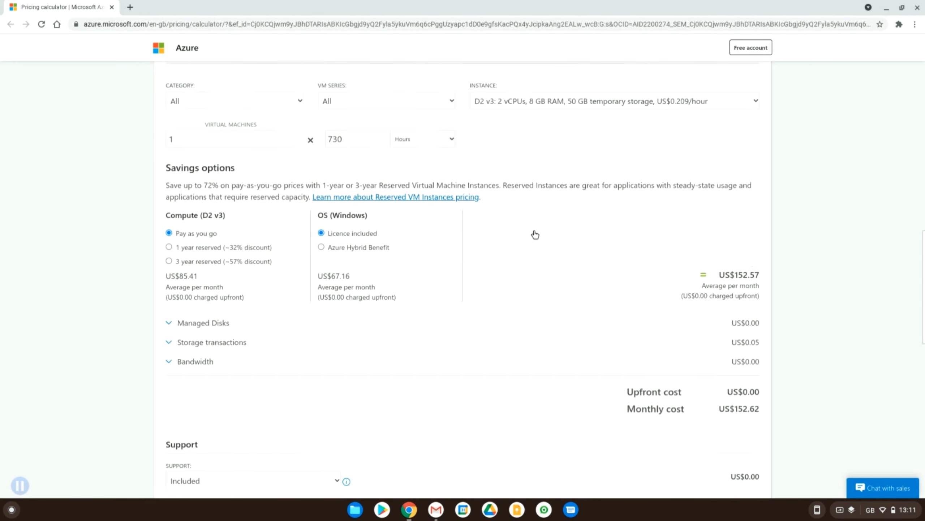
scroll(534, 231, "up", 13)
scroll(535, 231, "up", 1)
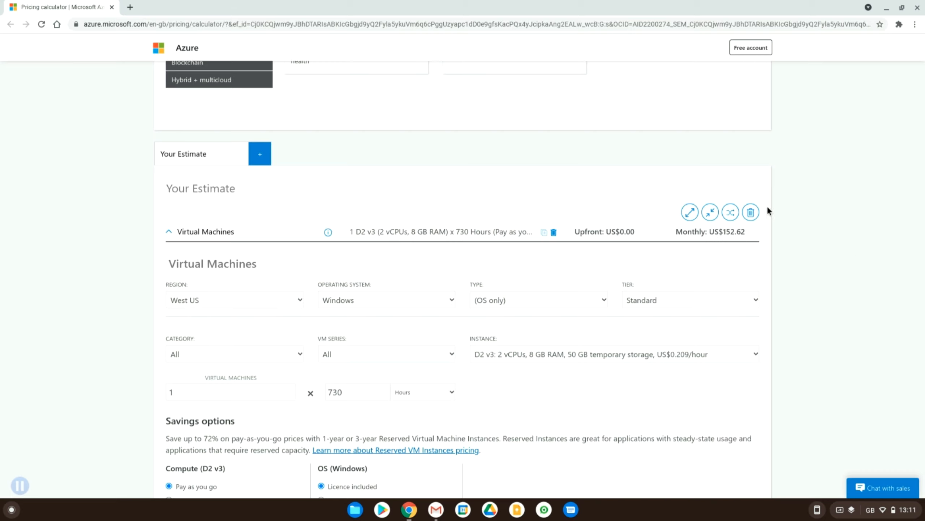
left_click(750, 212)
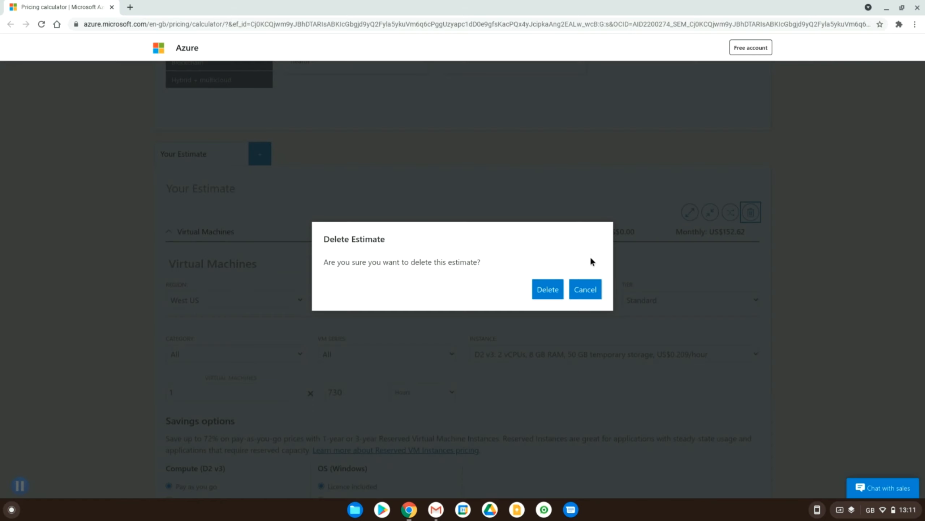
left_click(541, 290)
Step: Add App Service from the Featured product category to the empty estimate
scroll(310, 297, "up", 4)
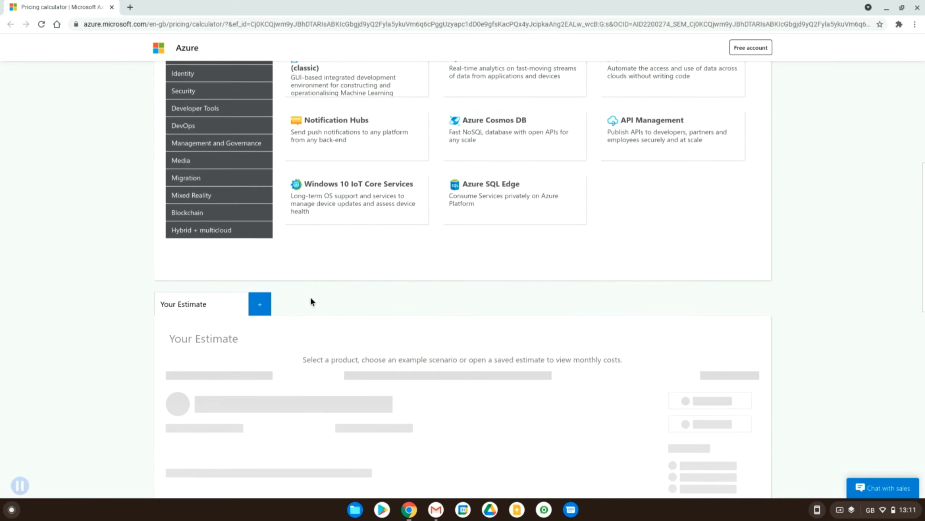
scroll(285, 368, "up", 4)
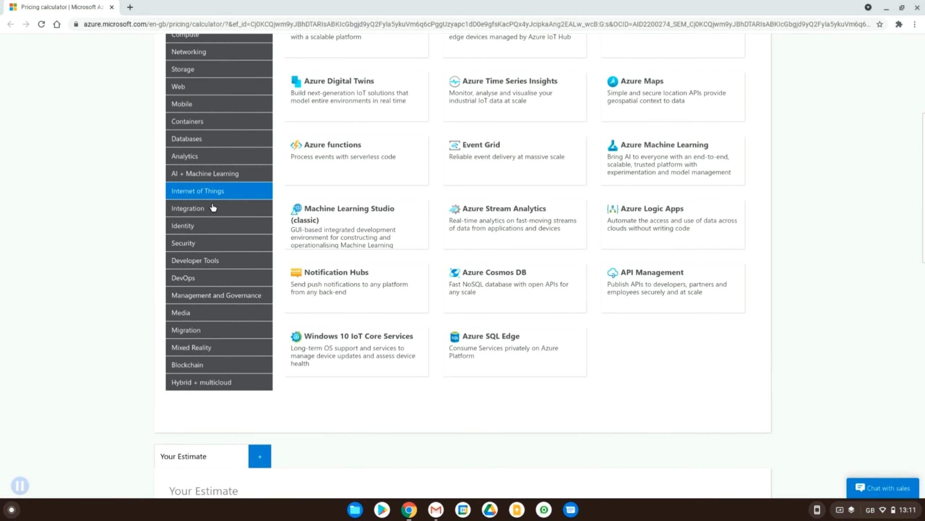
left_click(211, 206)
scroll(213, 207, "up", 4)
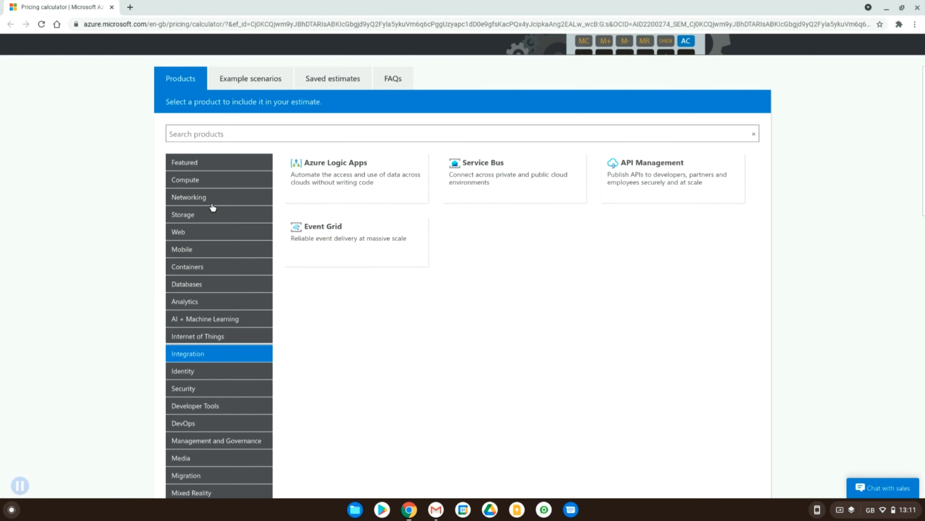
left_click(183, 164)
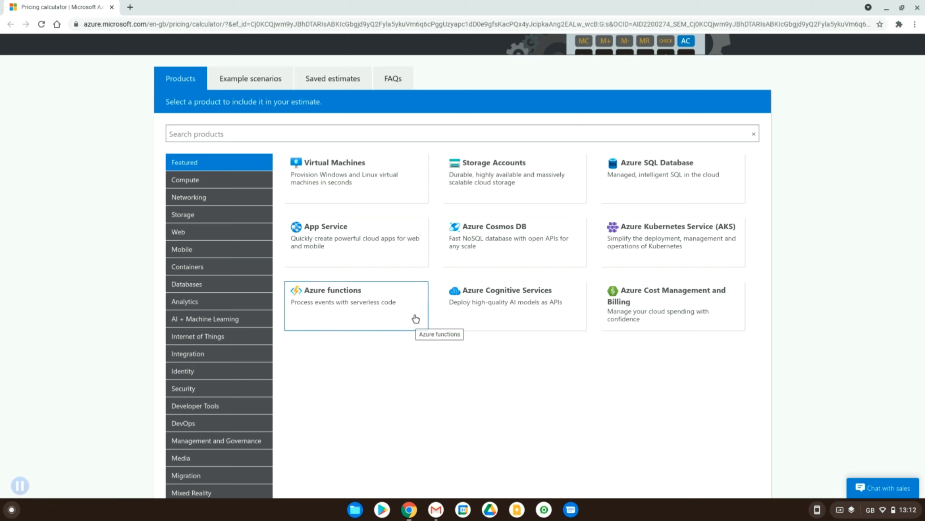
left_click(341, 246)
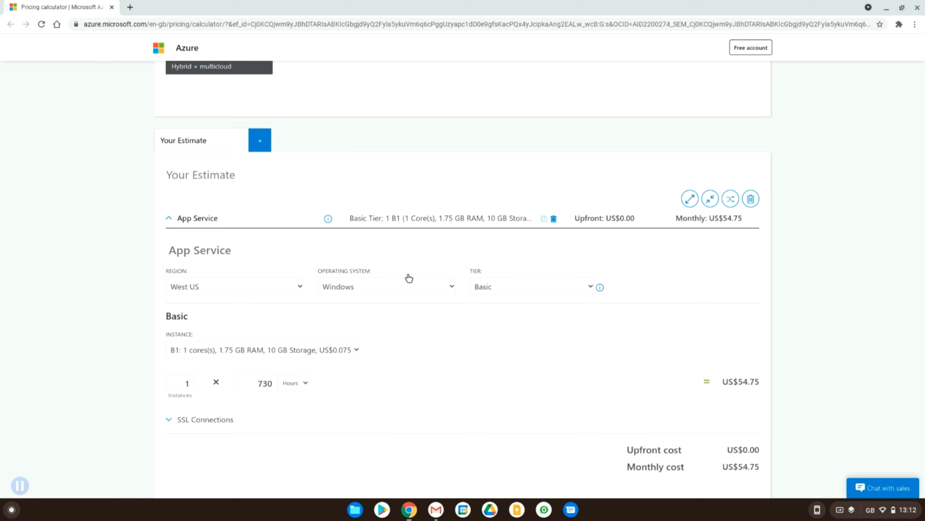
Step: Set the App Service operating system to Linux in the estimate
scroll(409, 277, "down", 3)
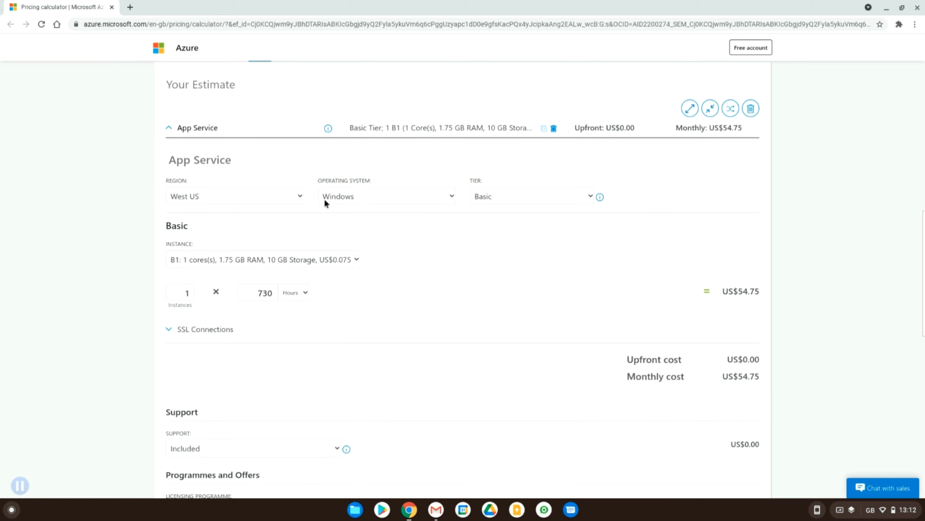
left_click(369, 193)
left_click(369, 193)
left_click(369, 193)
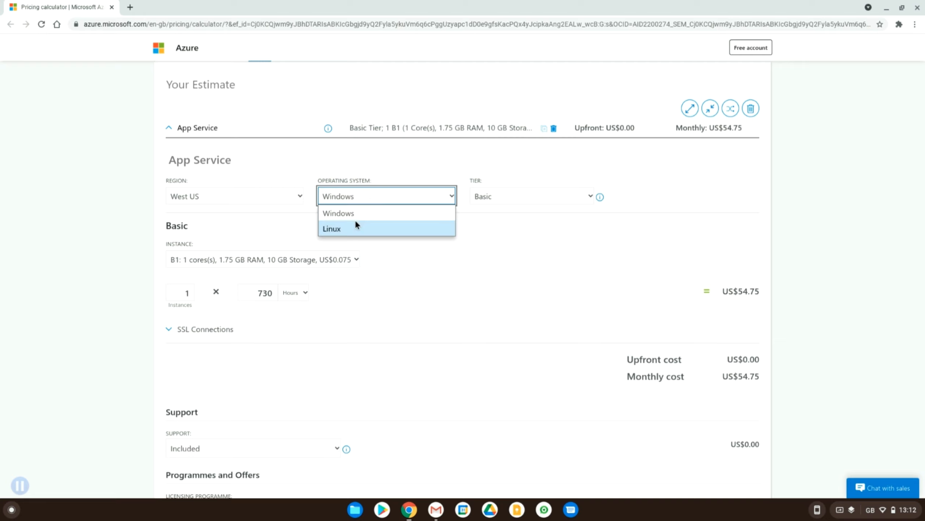
left_click(352, 229)
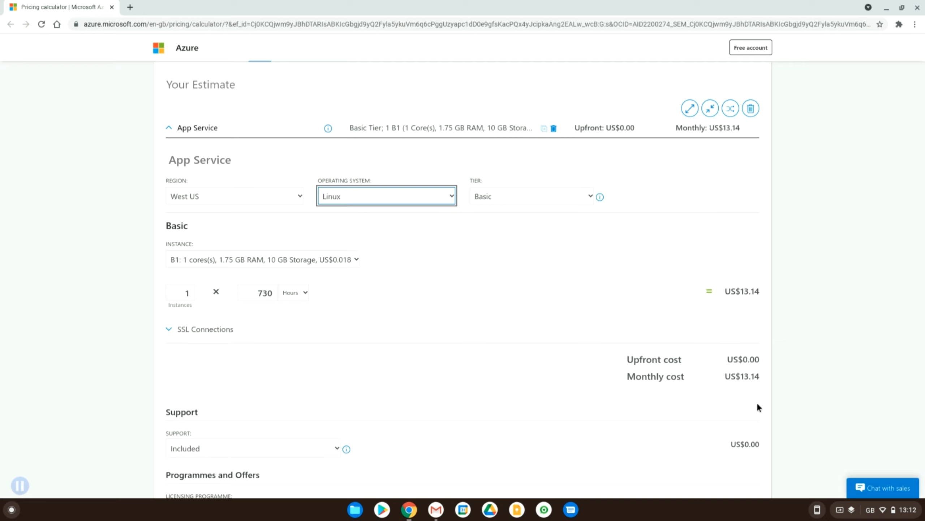
Step: Switch the App Service operating system to Windows and back to Linux to compare the monthly cost
left_click(400, 201)
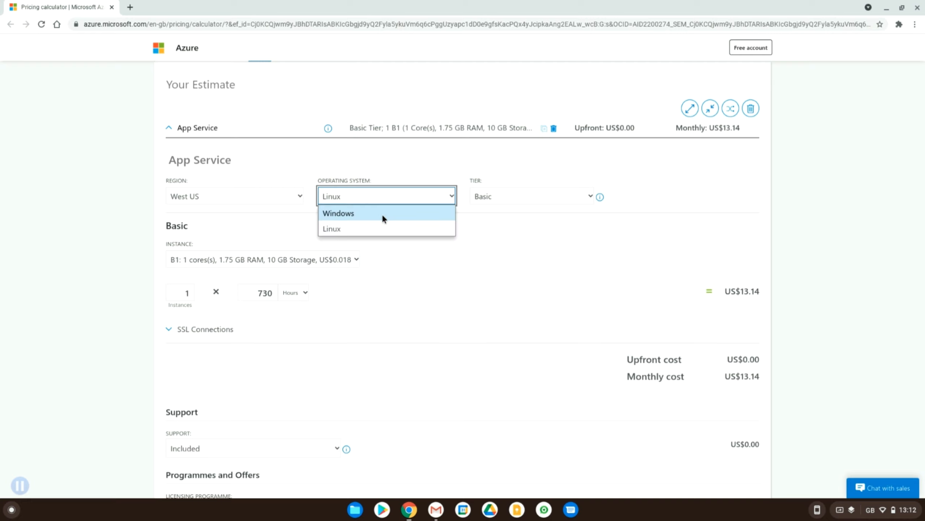
left_click(383, 216)
left_click(380, 199)
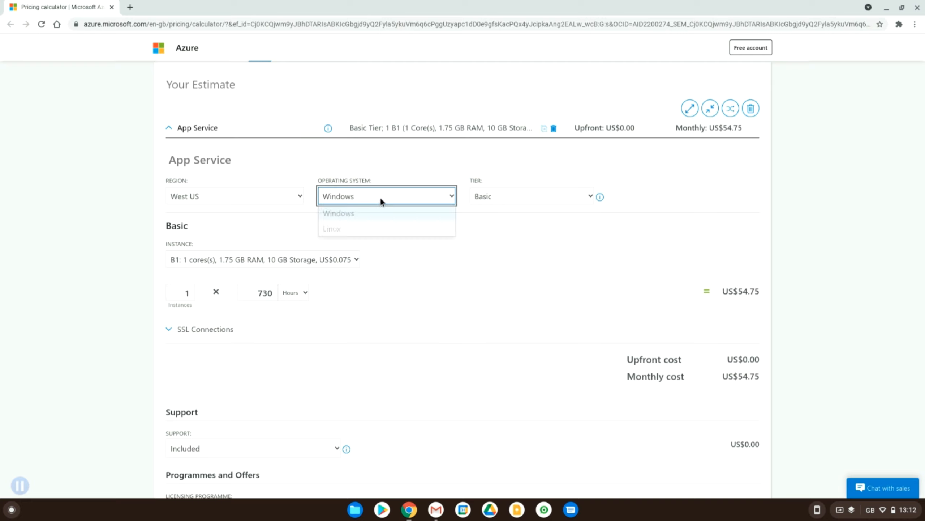
left_click(370, 230)
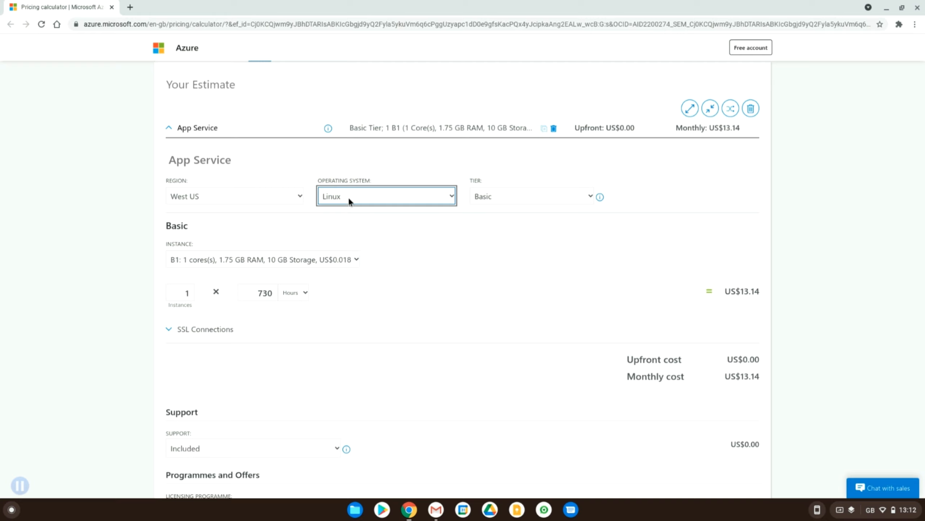
Step: Switch the App Service region to Central US, UK South and UAE Central in turn to compare the monthly cost
left_click(262, 195)
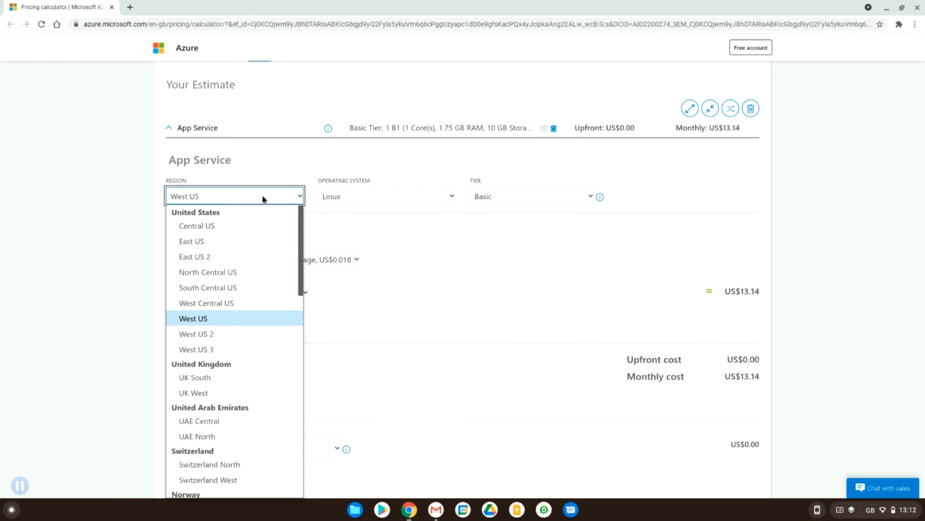
left_click(233, 226)
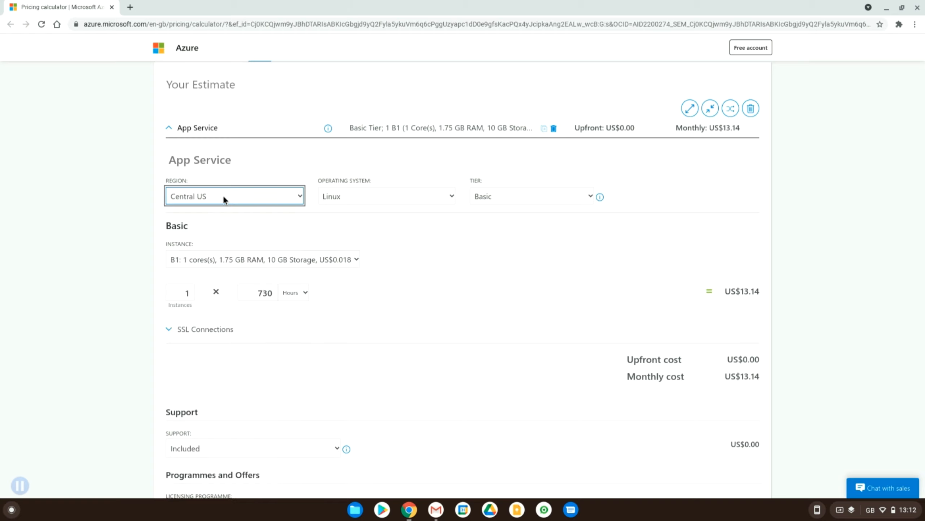
left_click(223, 197)
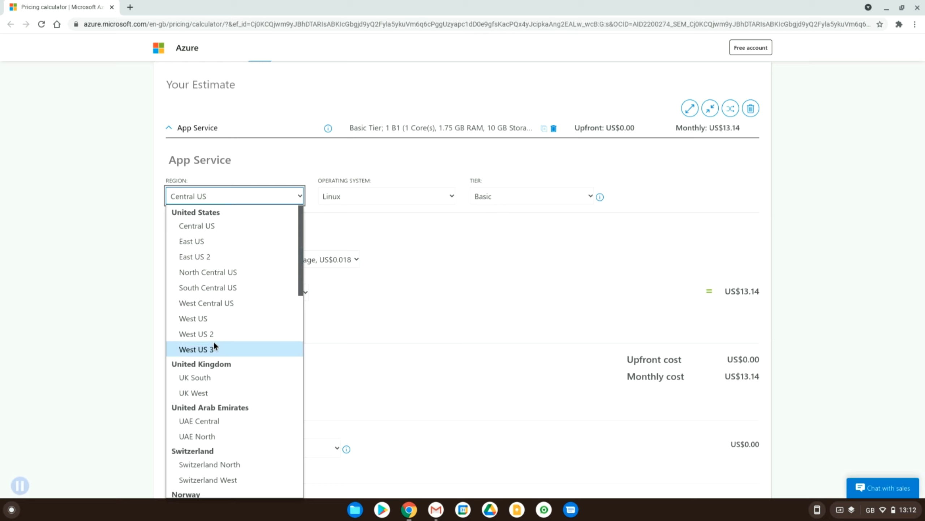
scroll(214, 336, "down", 2)
left_click(206, 311)
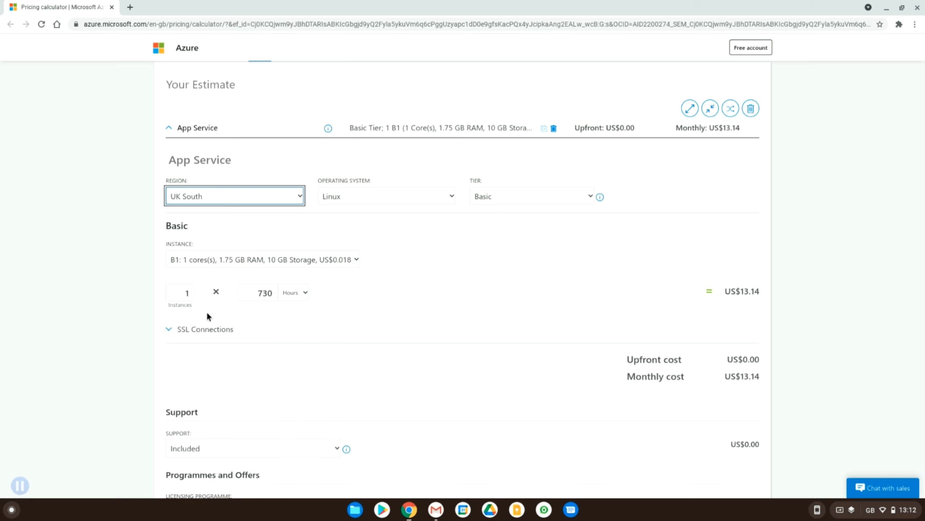
left_click(219, 196)
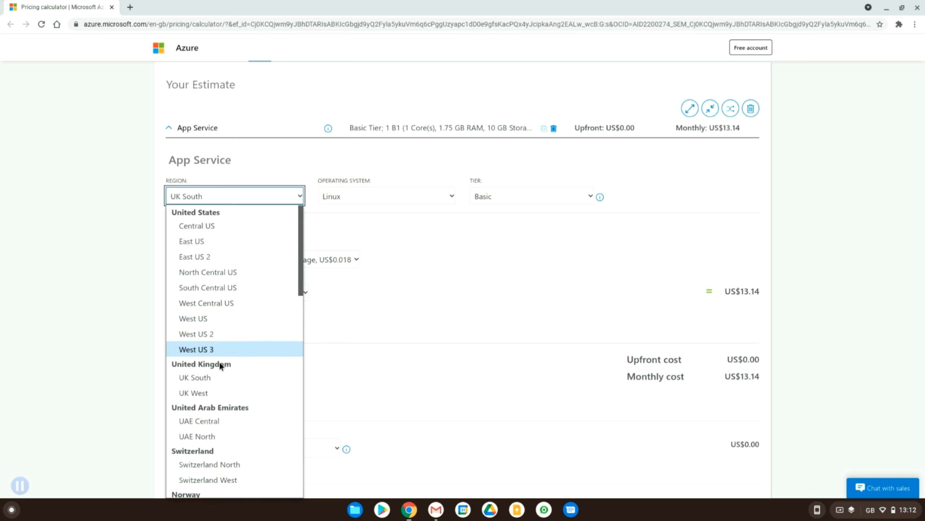
left_click(215, 424)
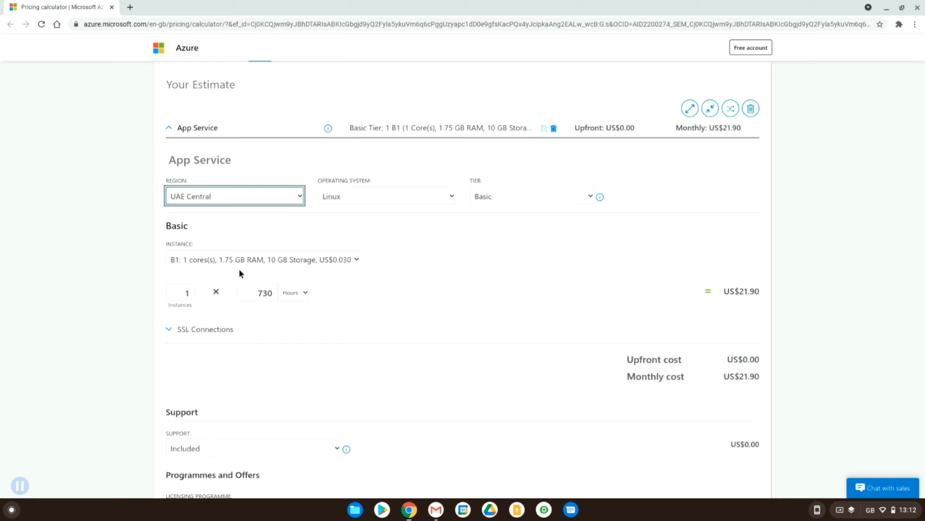
Step: Change the App Service region to Switzerland West to compare its monthly cost
left_click(196, 196)
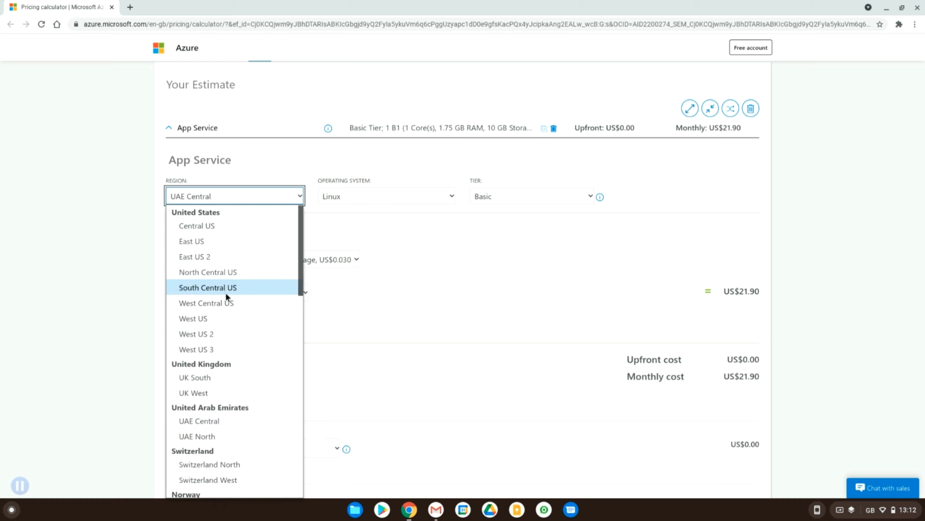
scroll(226, 292, "down", 2)
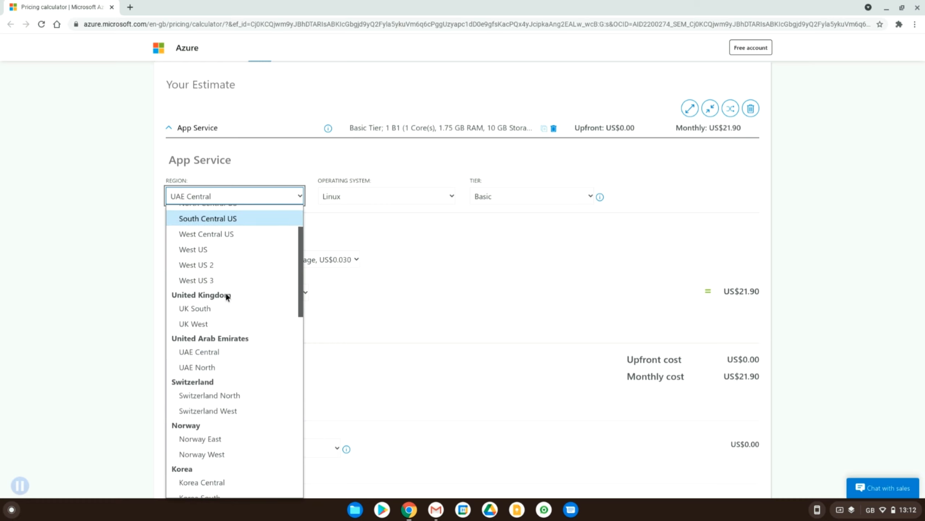
scroll(226, 338, "down", 3)
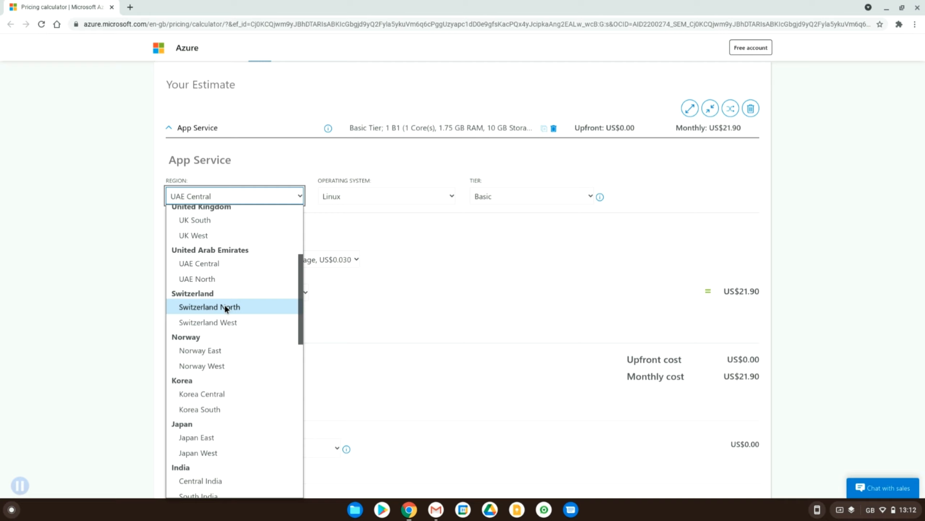
left_click(195, 316)
left_click(192, 204)
Step: Look through the full list of available App Service regions, from the United States to Africa
left_click(189, 197)
scroll(213, 363, "down", 5)
scroll(228, 333, "down", 10)
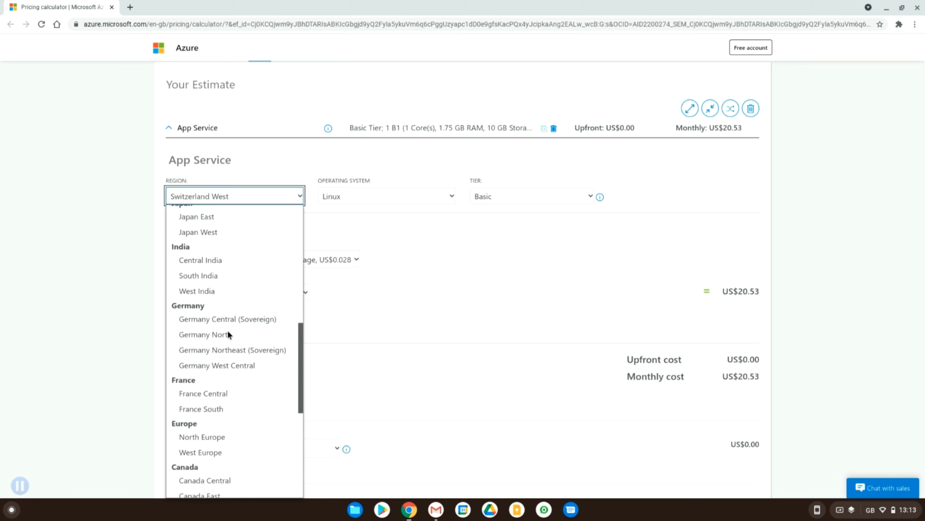
scroll(208, 286, "down", 1)
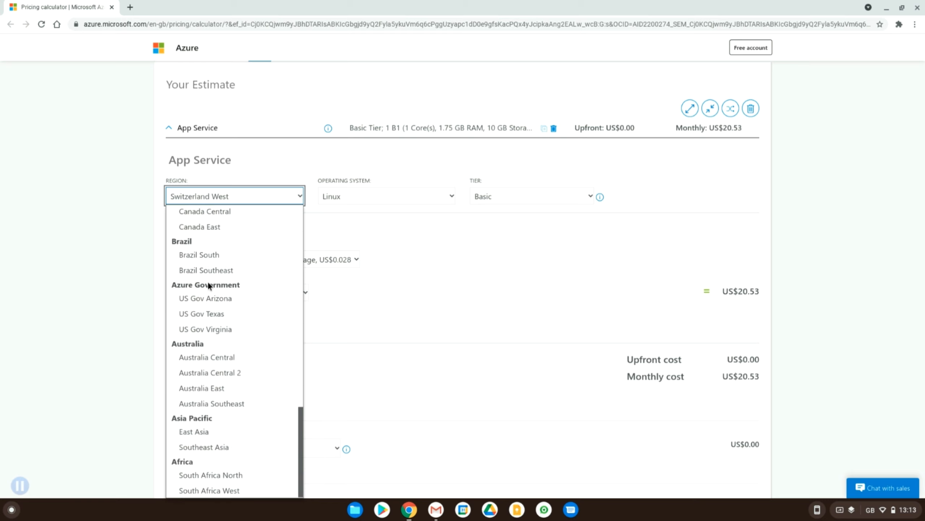
scroll(208, 282, "up", 15)
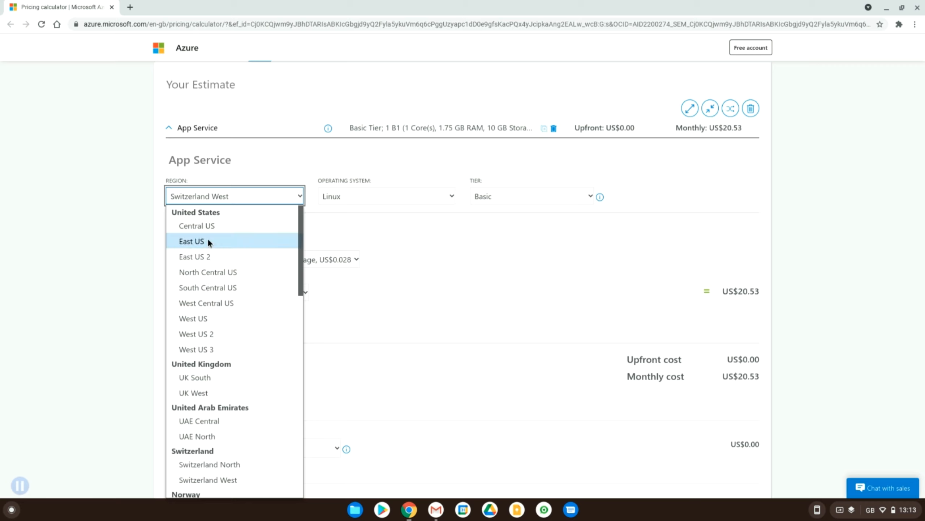
scroll(207, 239, "down", 15)
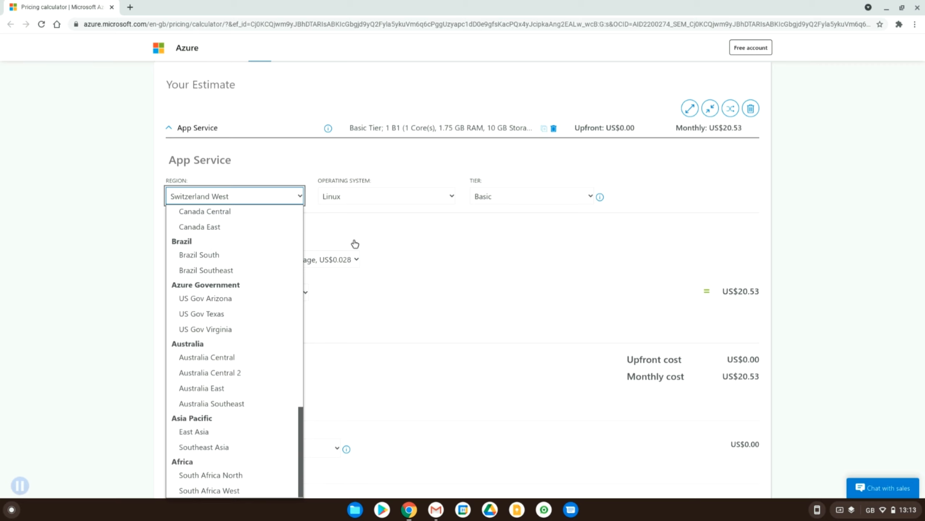
scroll(354, 241, "down", 3)
left_click(269, 139)
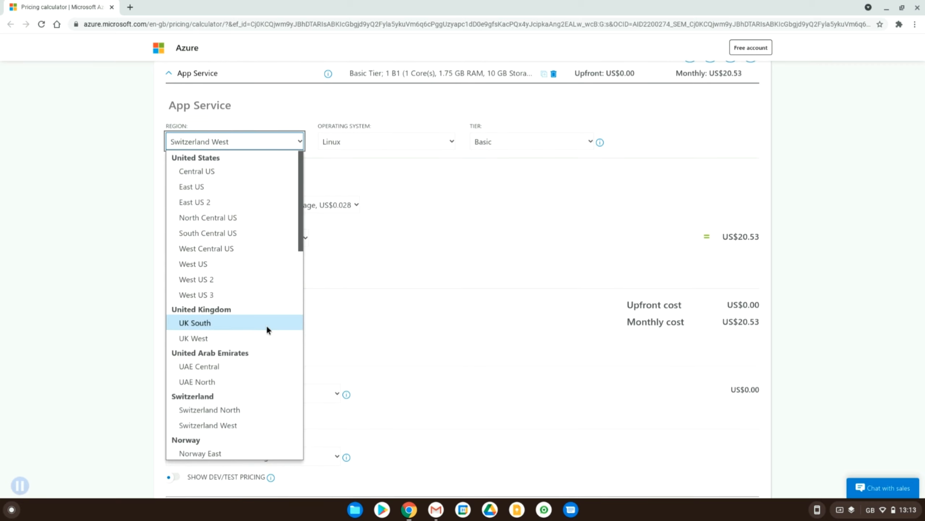
scroll(266, 325, "down", 15)
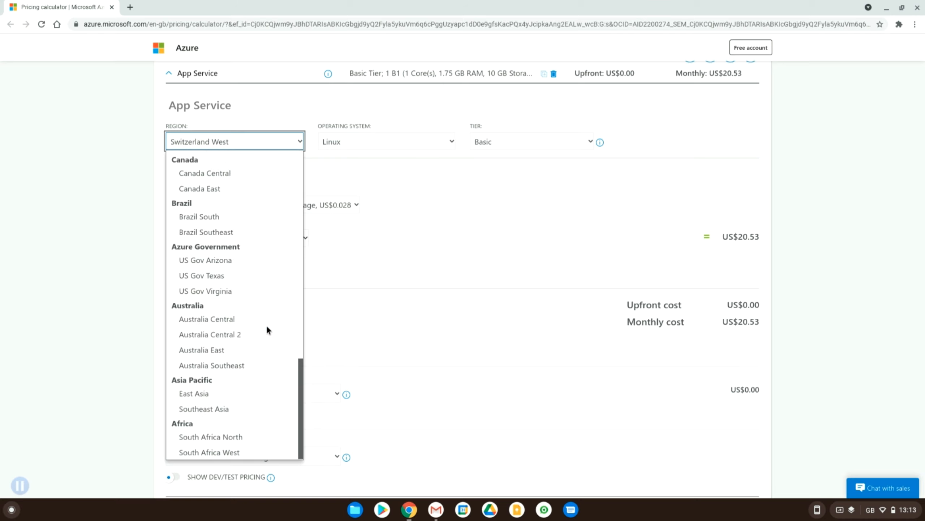
scroll(268, 328, "up", 12)
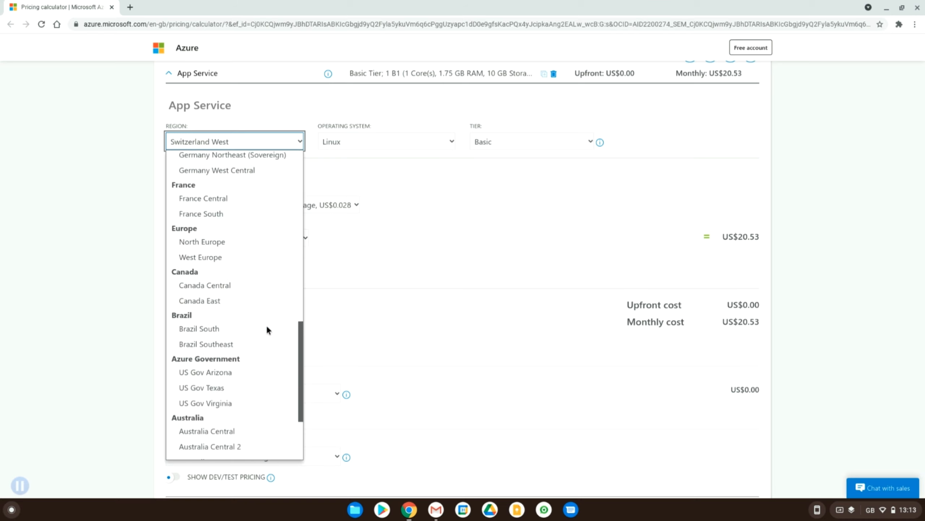
scroll(267, 329, "up", 3)
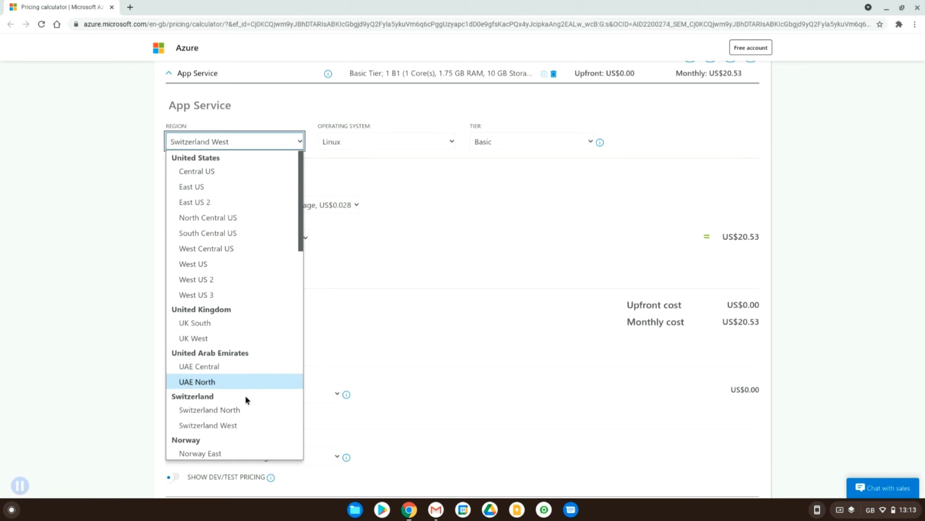
scroll(246, 397, "down", 5)
scroll(245, 394, "down", 2)
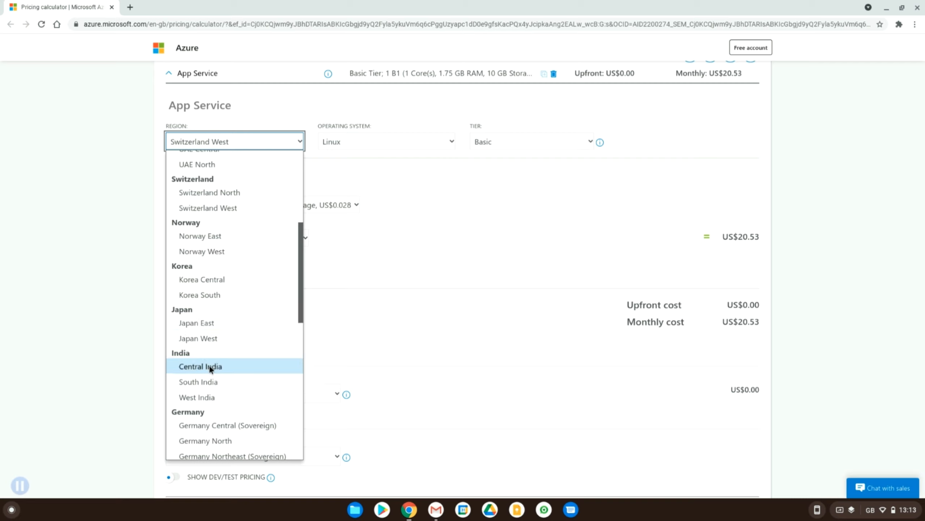
scroll(210, 365, "up", 5)
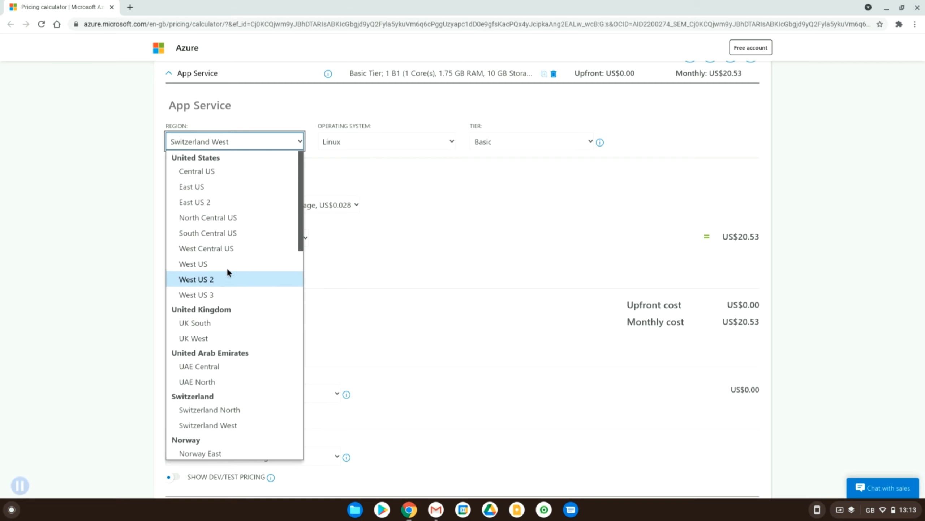
Step: Set the App Service region to North Europe
scroll(218, 339, "down", 5)
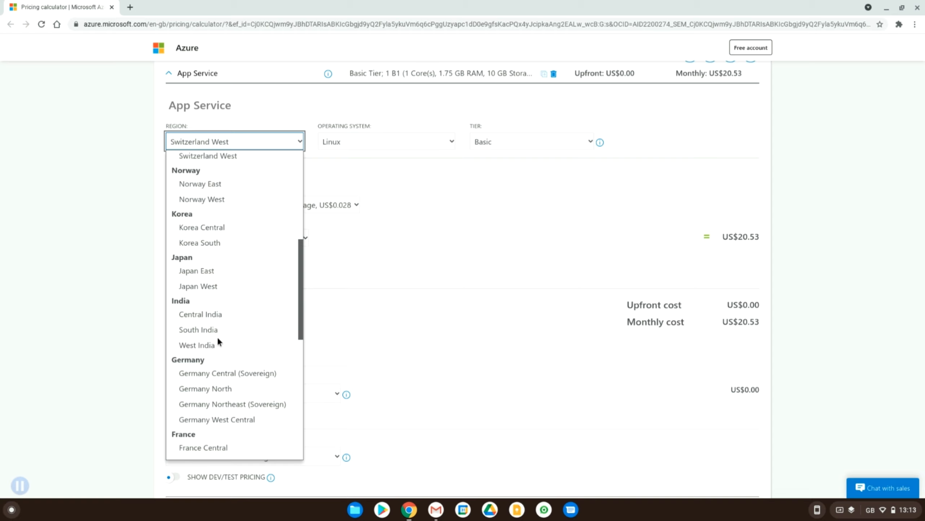
scroll(217, 339, "down", 8)
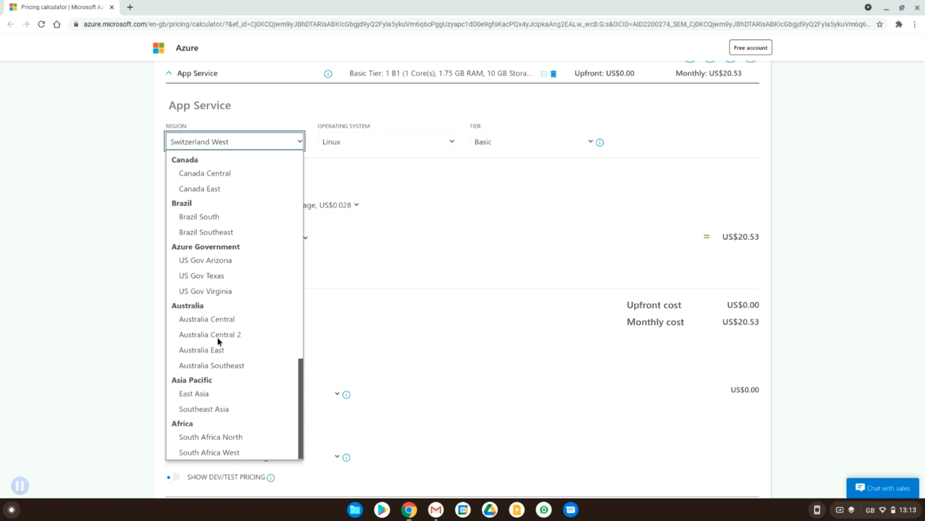
scroll(217, 337, "up", 3)
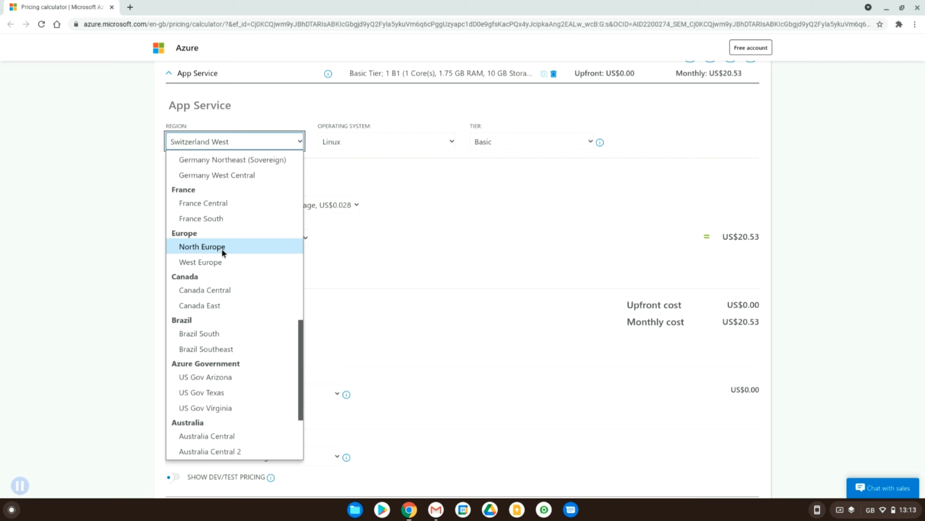
left_click(222, 248)
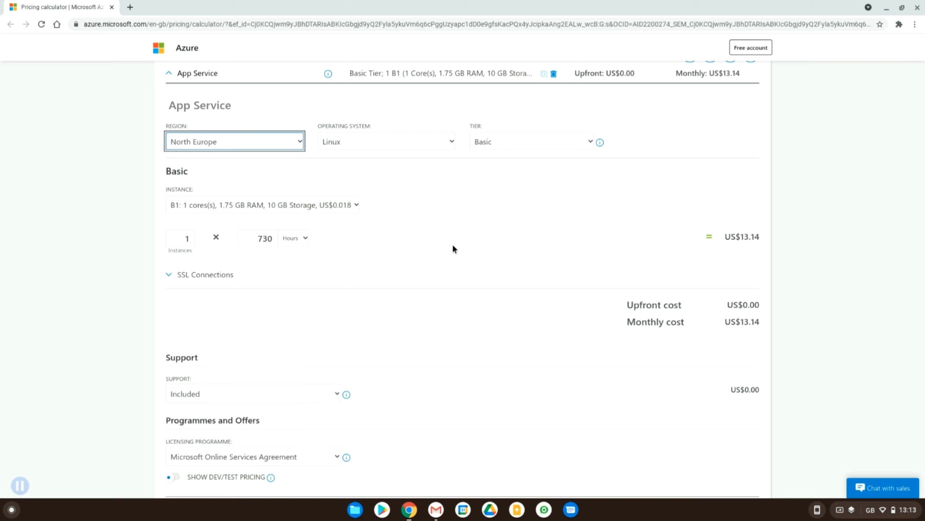
left_click(247, 145)
scroll(246, 297, "down", 5)
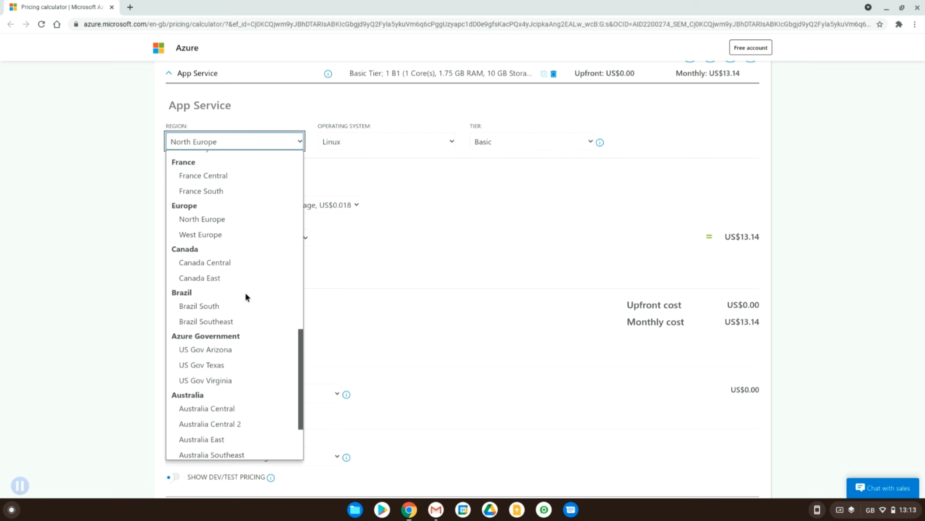
left_click(436, 225)
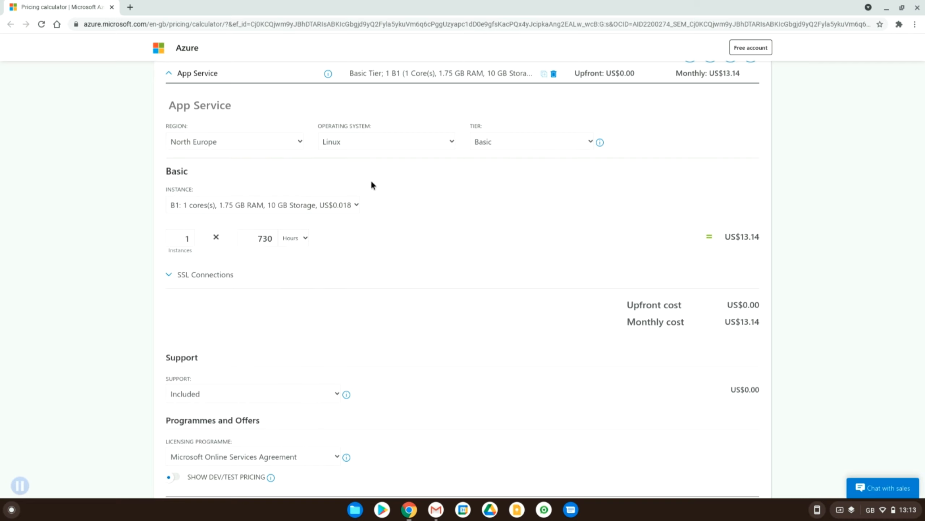
Step: Review the available App Service tiers and check the information about them, keeping the Basic tier
left_click(516, 141)
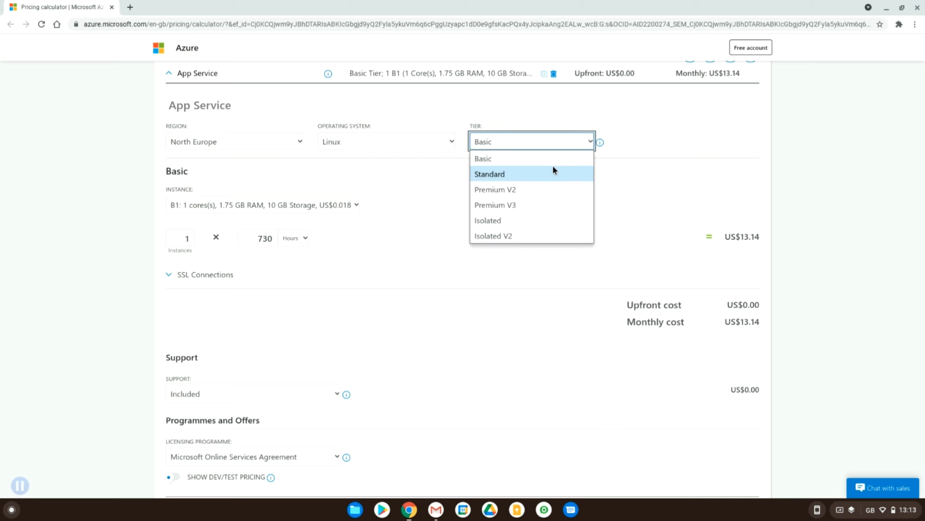
left_click(606, 143)
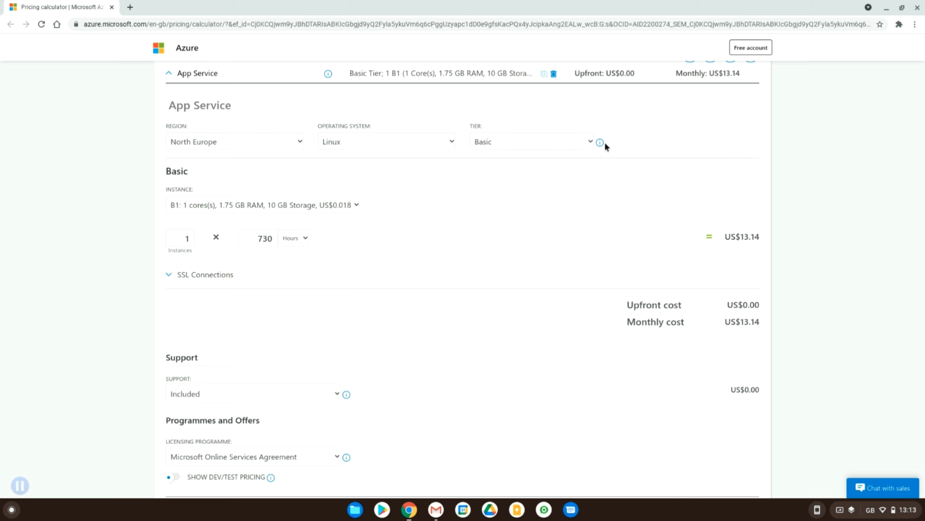
mouse_move(602, 145)
Step: Set the Basic tier instance to B2 with 2 cores, 3.5 GB RAM and 10 GB storage
left_click(280, 204)
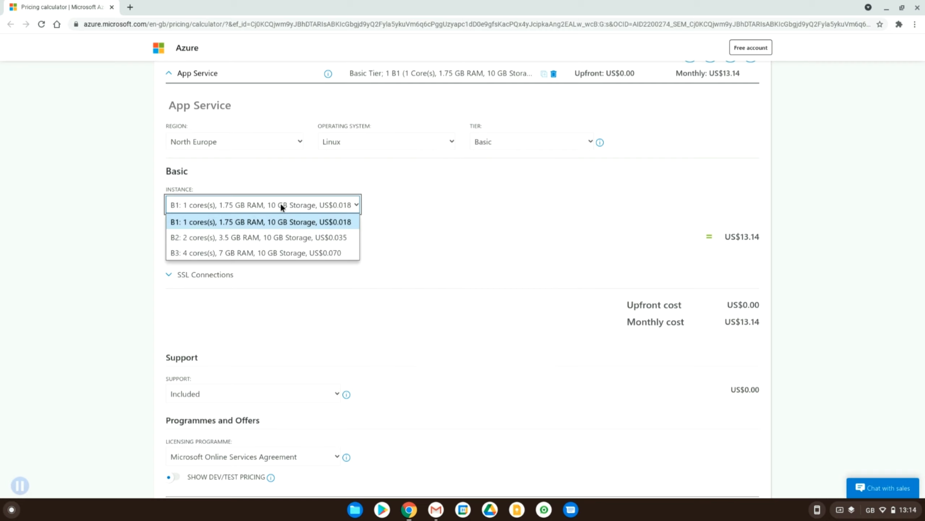
left_click(229, 241)
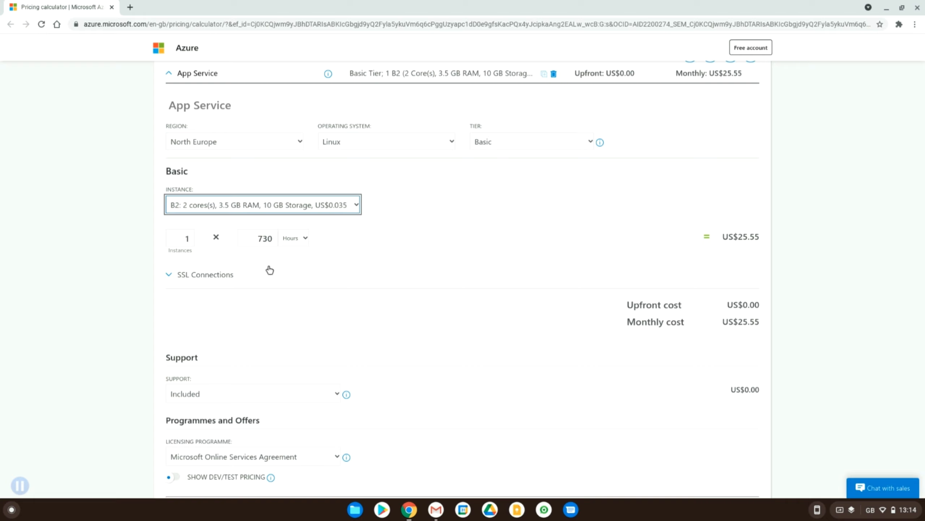
Step: Examine the instance count, usage amount and time unit options, keeping the unit at Hours
left_click(193, 240)
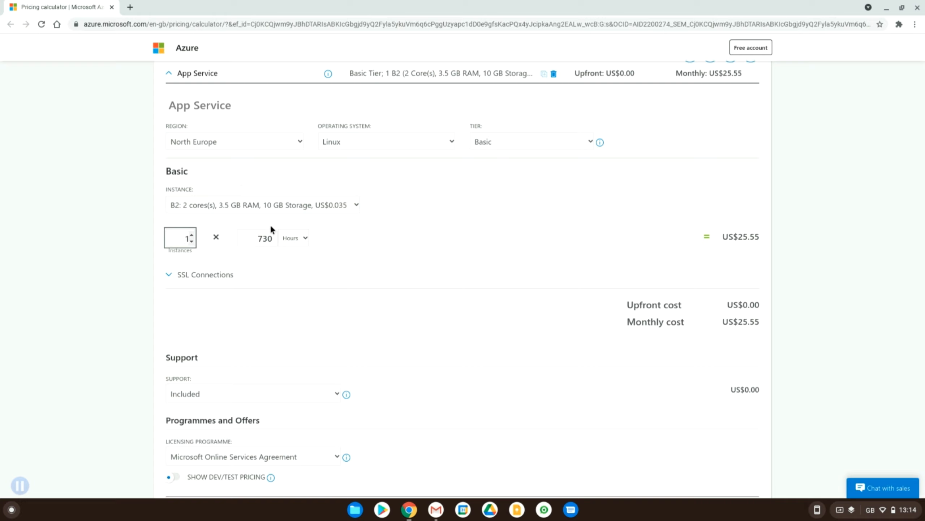
left_click(254, 237)
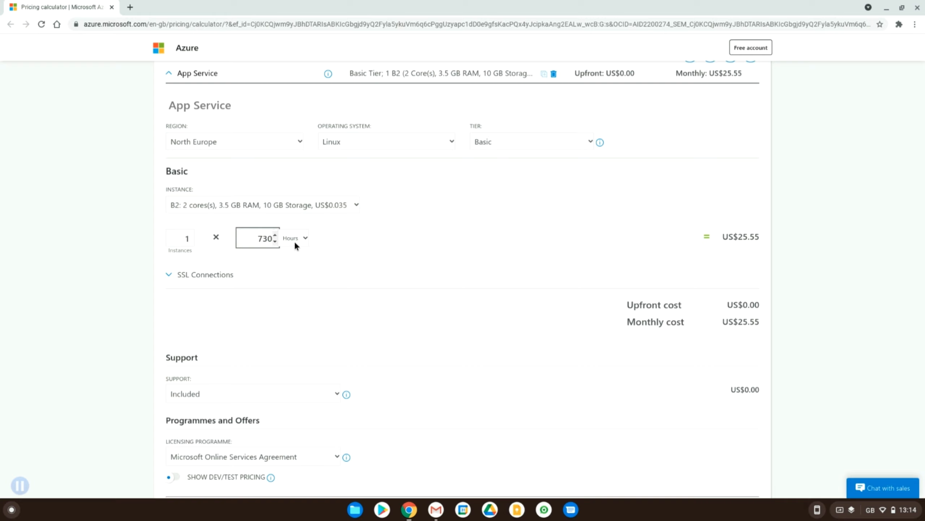
left_click(291, 237)
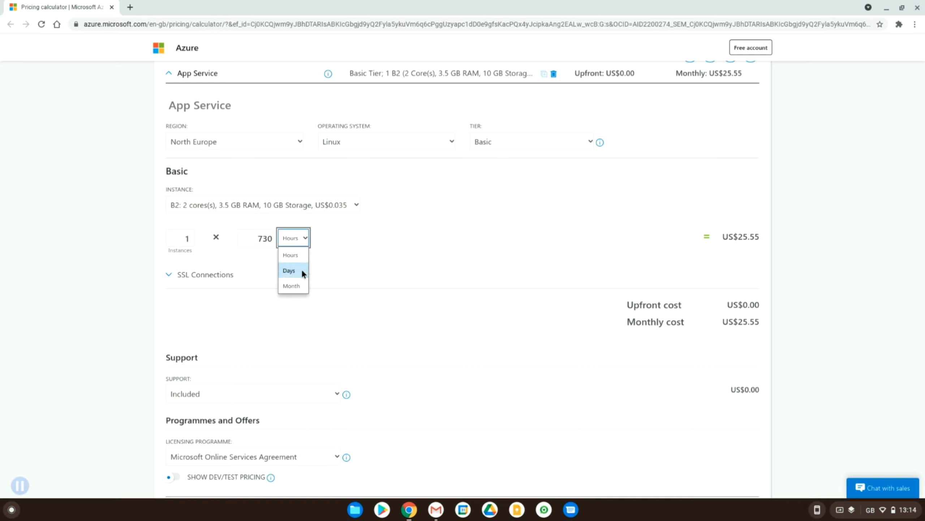
left_click(300, 255)
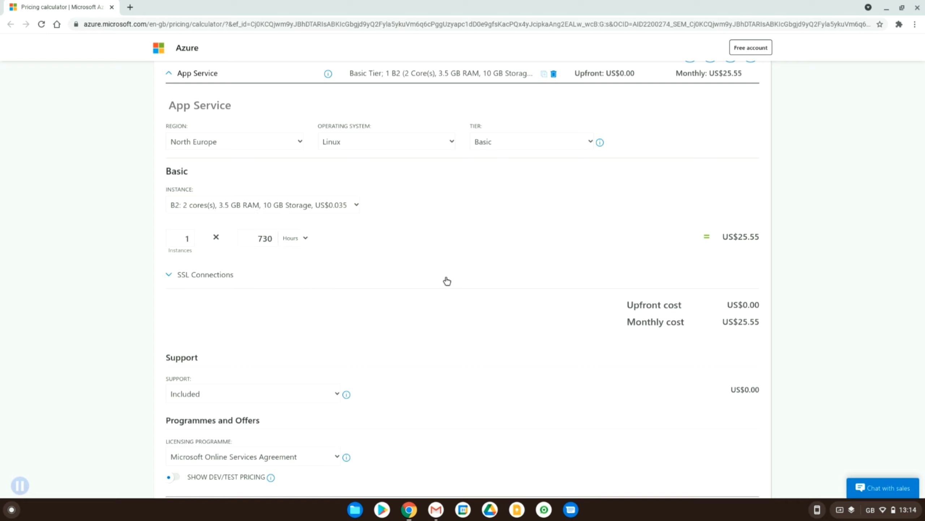
double_click(253, 231)
left_click(278, 256)
Step: Expand the SSL Connections section to view the SNI SSL and IP SSL connection settings
scroll(296, 273, "down", 3)
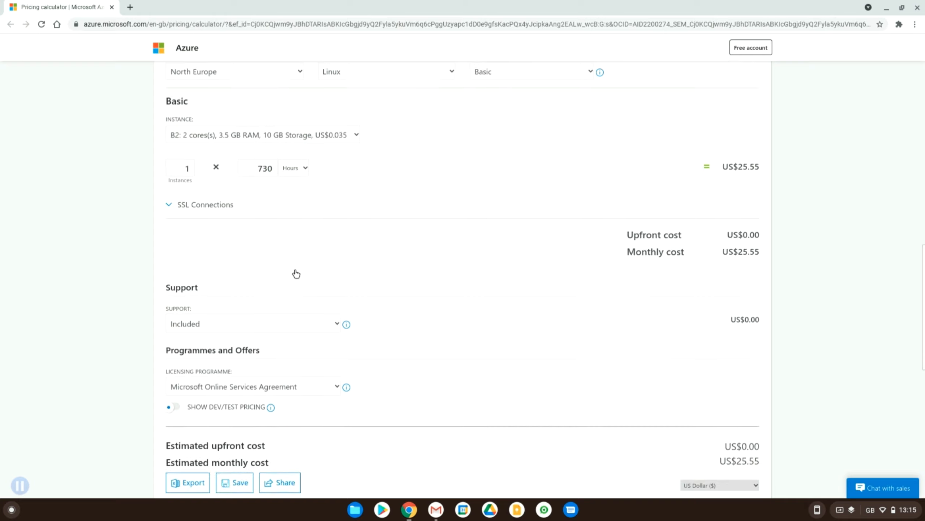
left_click(209, 202)
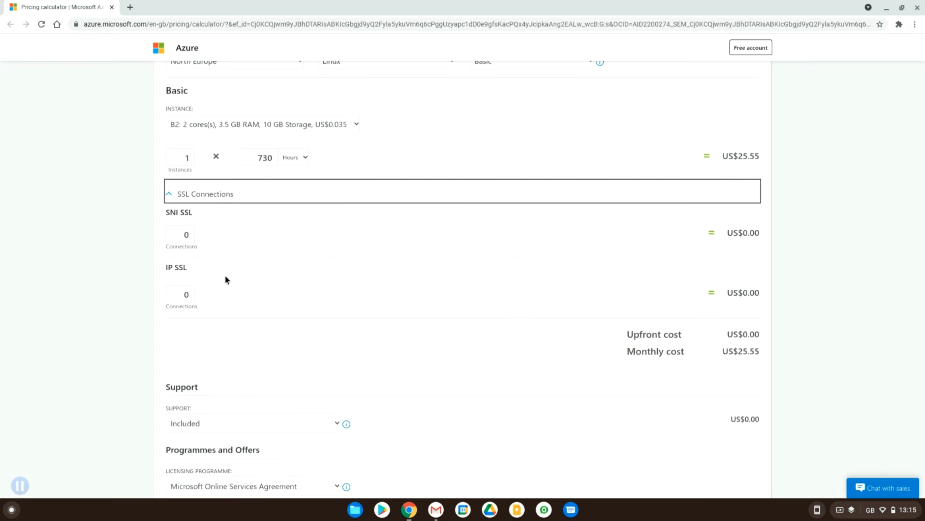
Step: Examine the App Service estimate's support, licensing programme and estimated cost sections
scroll(225, 279, "down", 2)
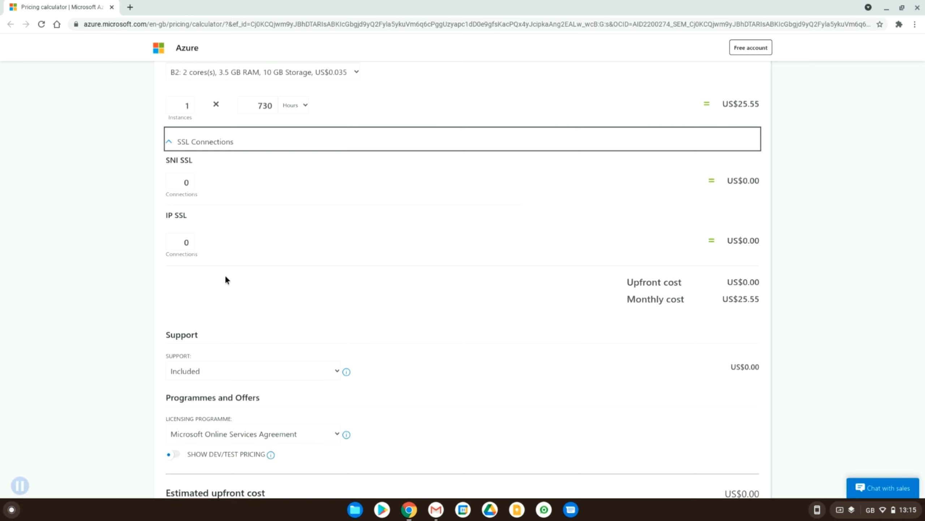
scroll(225, 278, "down", 2)
scroll(225, 279, "down", 1)
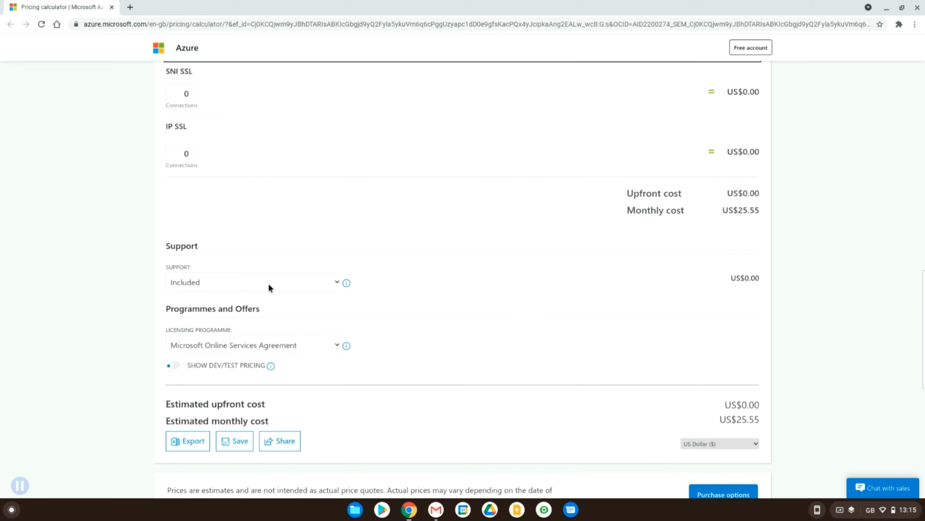
scroll(276, 332, "down", 2)
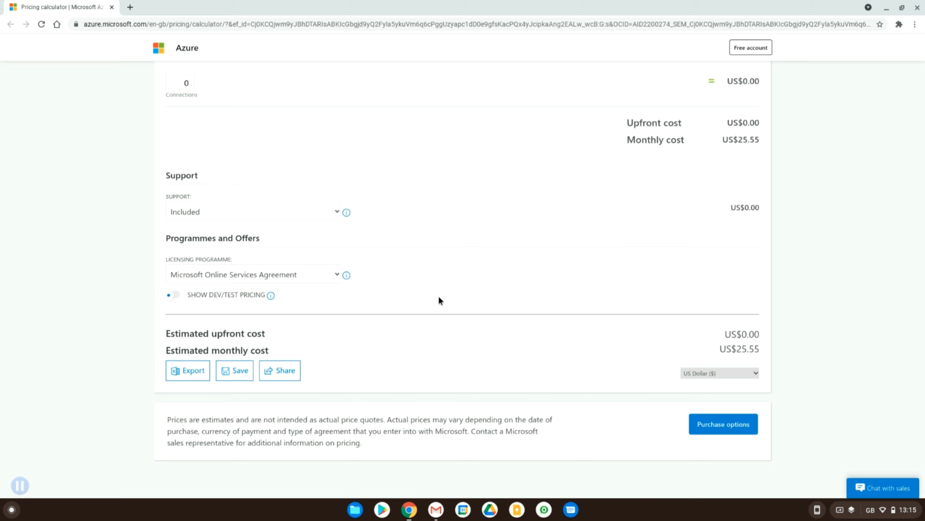
Step: Add the Azure SQL Database product to the estimate and go to its configuration section
scroll(510, 310, "up", 7)
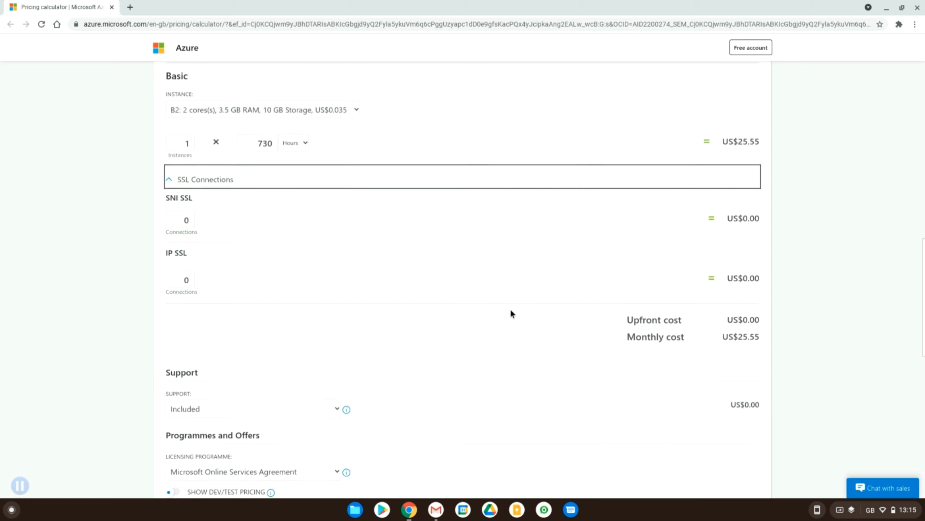
scroll(511, 311, "up", 18)
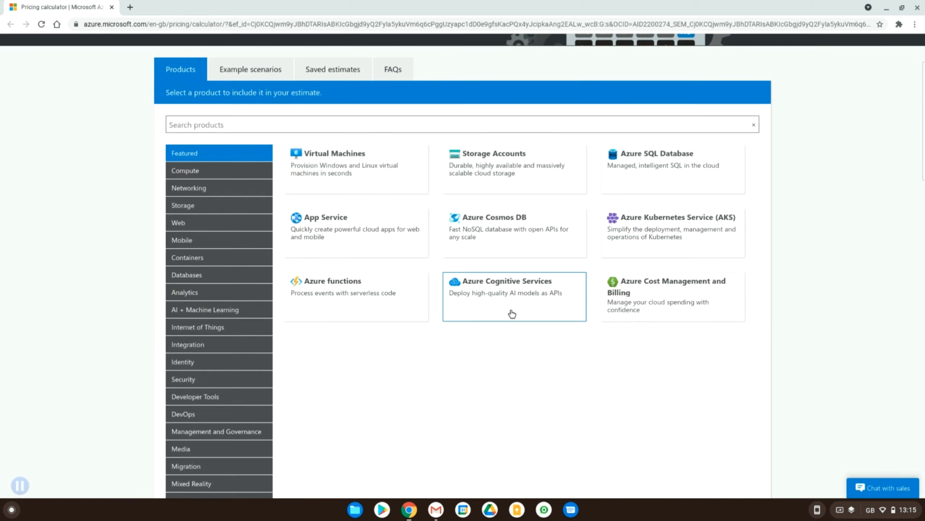
left_click(621, 163)
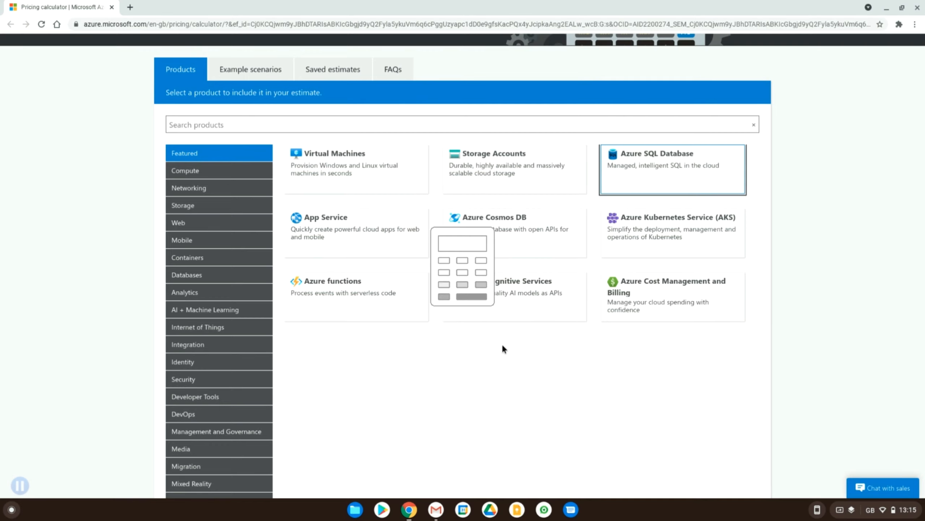
scroll(502, 345, "down", 12)
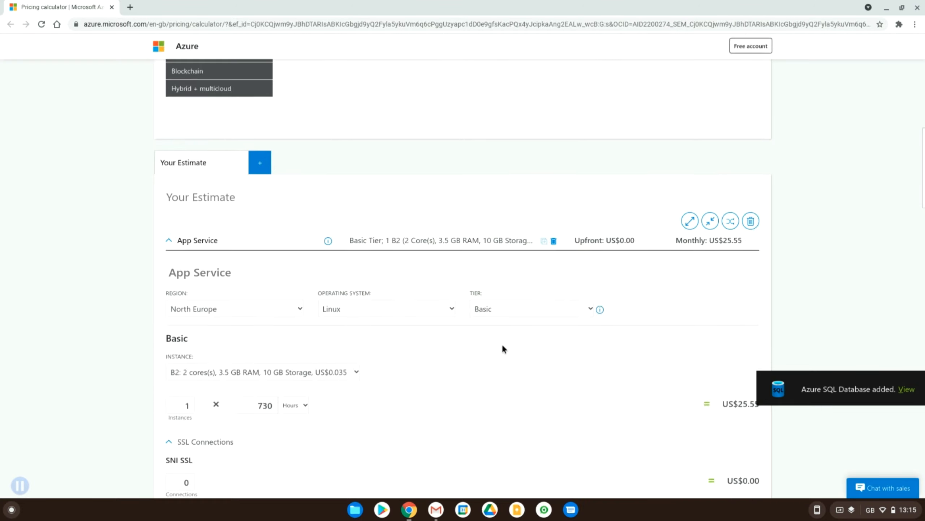
scroll(501, 345, "up", 5)
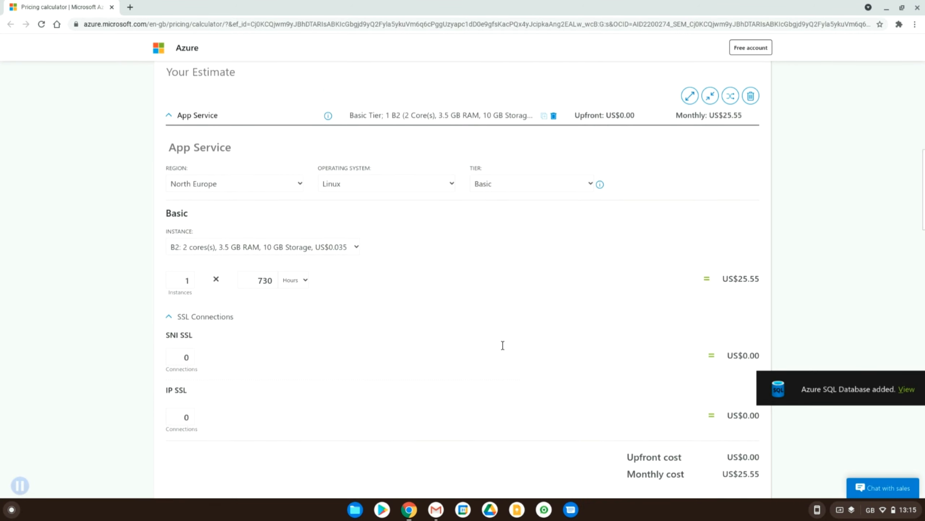
scroll(503, 346, "down", 18)
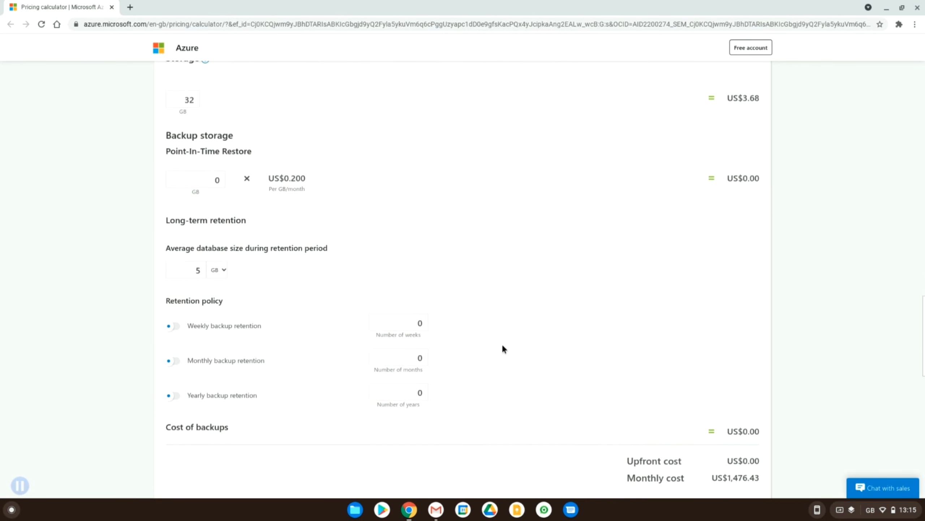
scroll(503, 349, "up", 10)
scroll(501, 353, "up", 3)
scroll(501, 354, "down", 3)
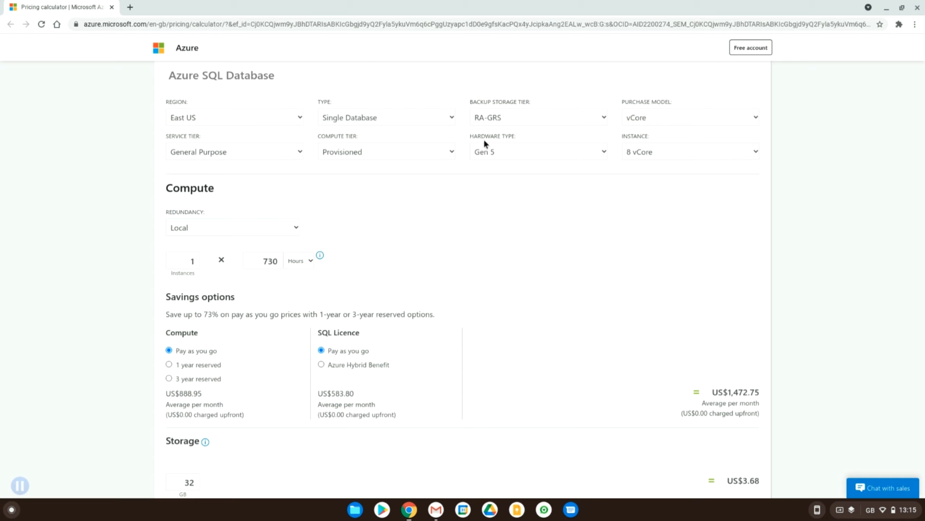
Step: Review the SQL database's type and purchase model options, keeping Single Database and vCore
left_click(338, 121)
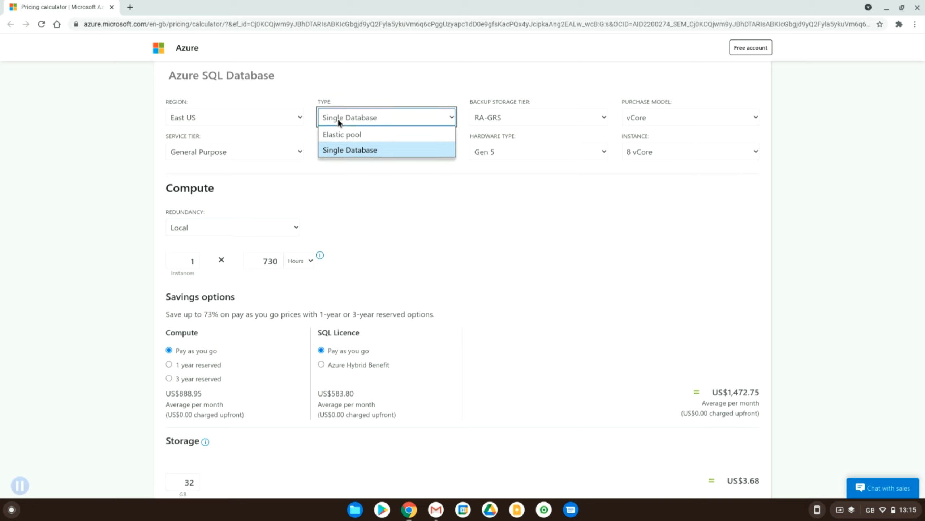
left_click(337, 118)
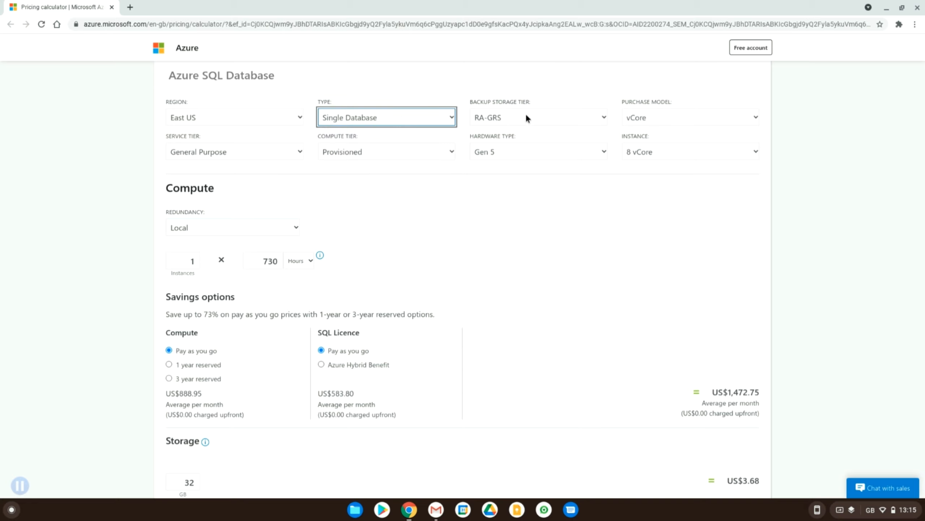
left_click(651, 118)
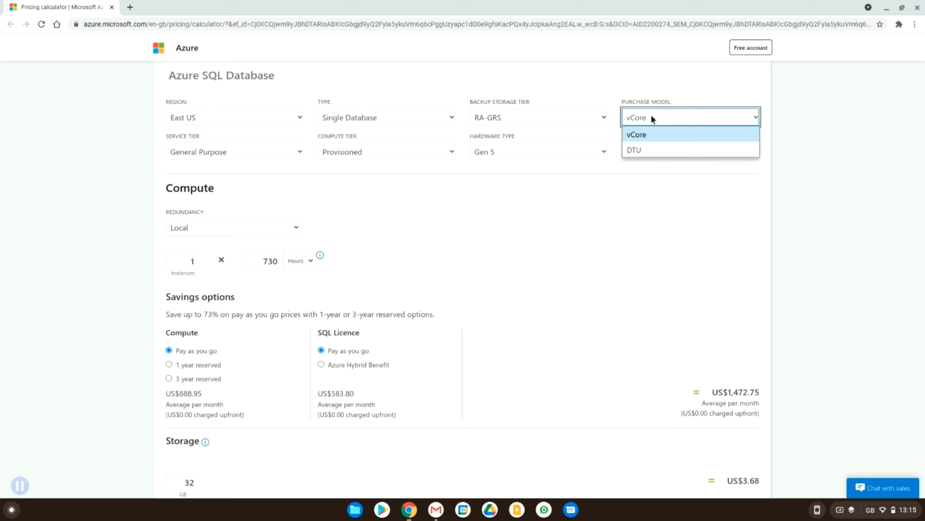
left_click(651, 117)
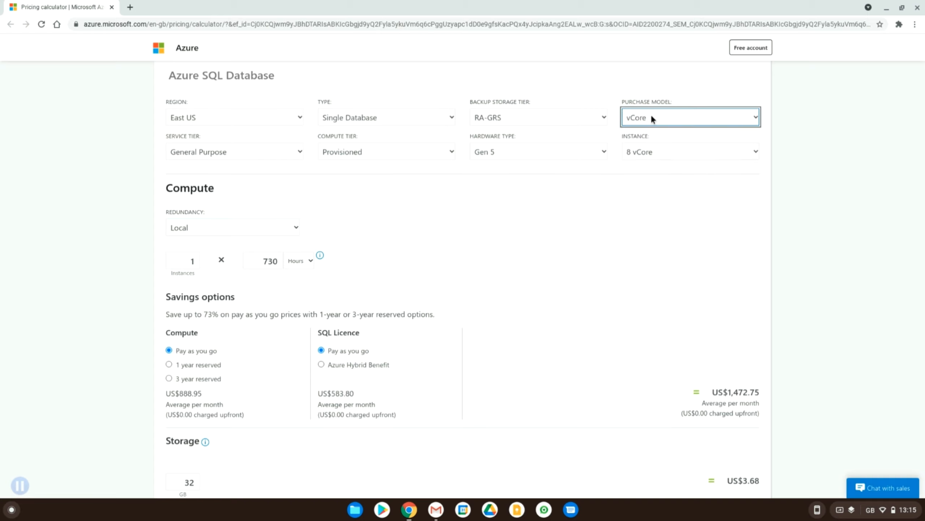
left_click(651, 118)
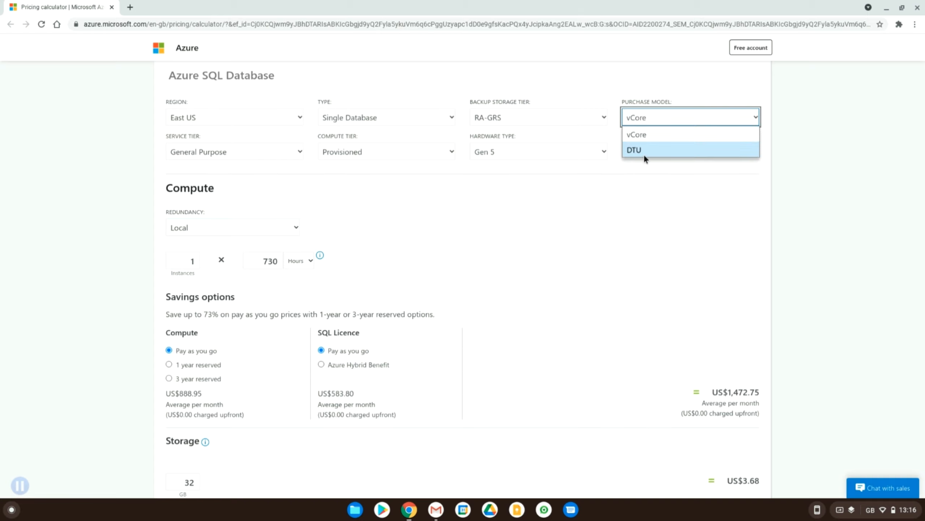
left_click(599, 234)
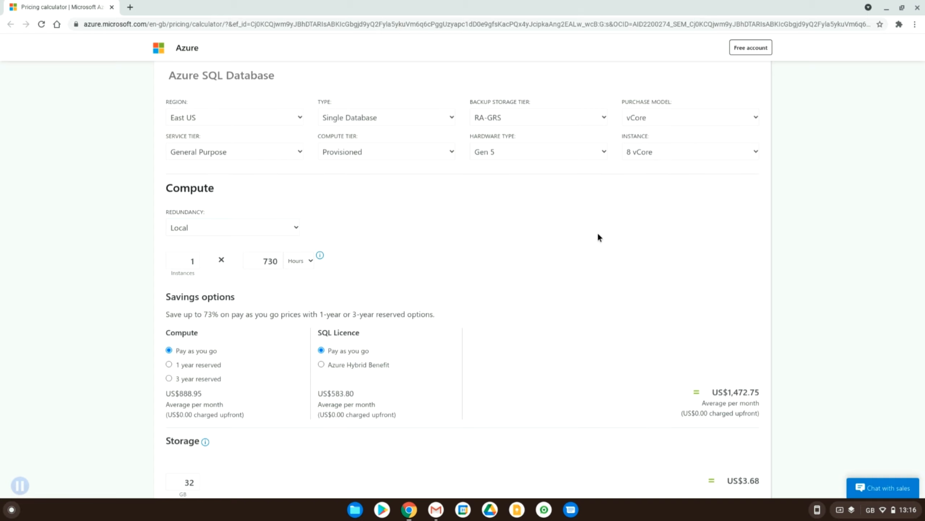
Step: Check the available vCore instance sizes and hardware types, keeping 8 vCore and Gen 5
left_click(655, 154)
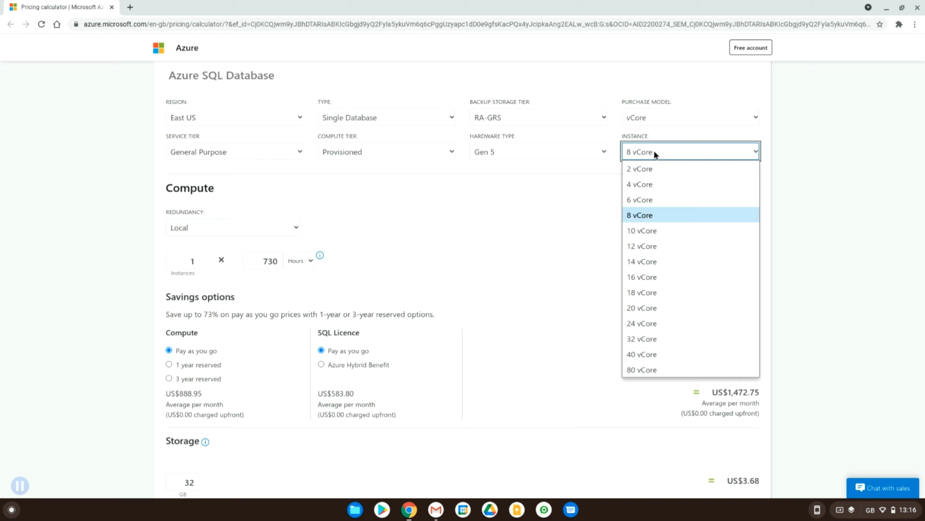
left_click(653, 151)
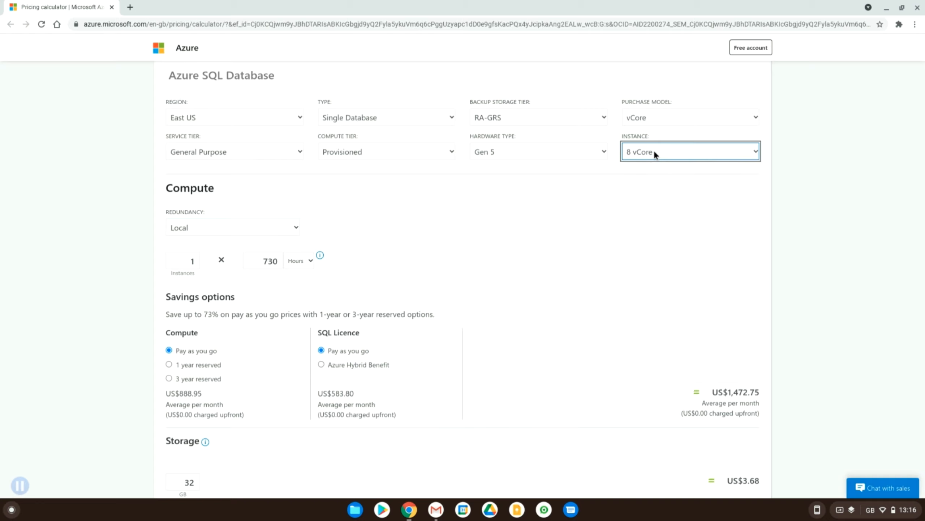
left_click(548, 151)
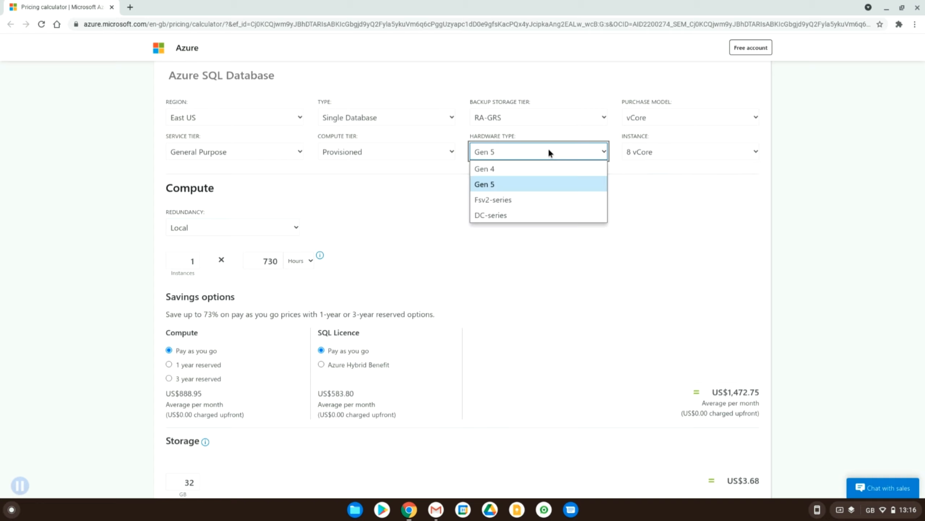
left_click(549, 148)
Step: Check the compute tier, service tier and redundancy options, keeping Provisioned, General Purpose and Local
left_click(381, 150)
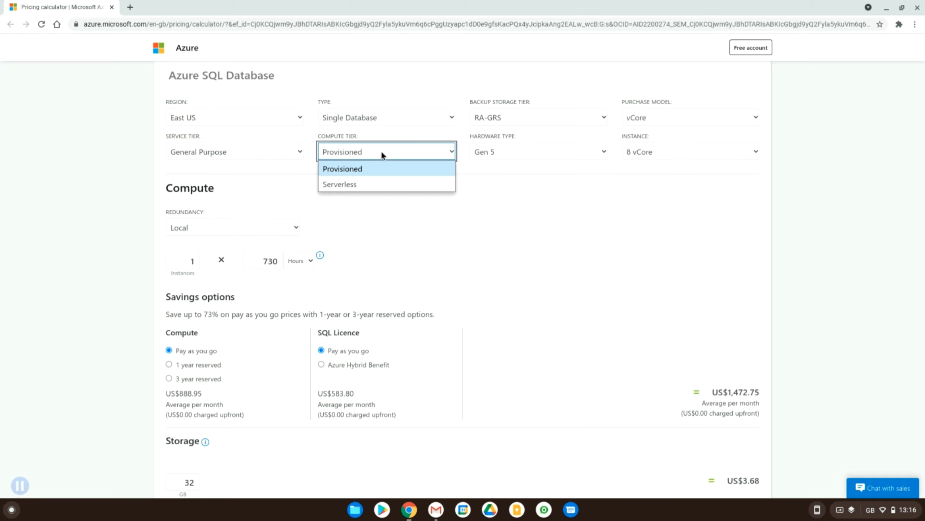
left_click(215, 149)
left_click(216, 149)
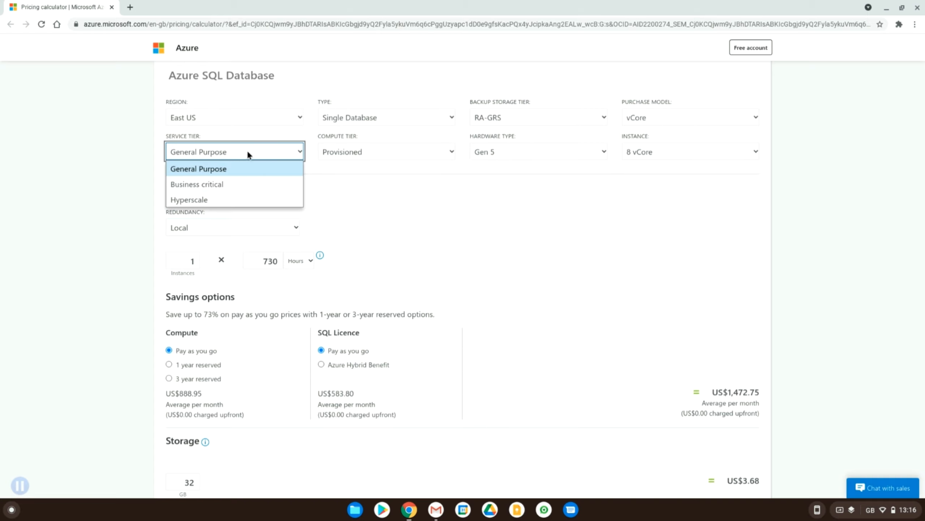
left_click(372, 222)
left_click(244, 223)
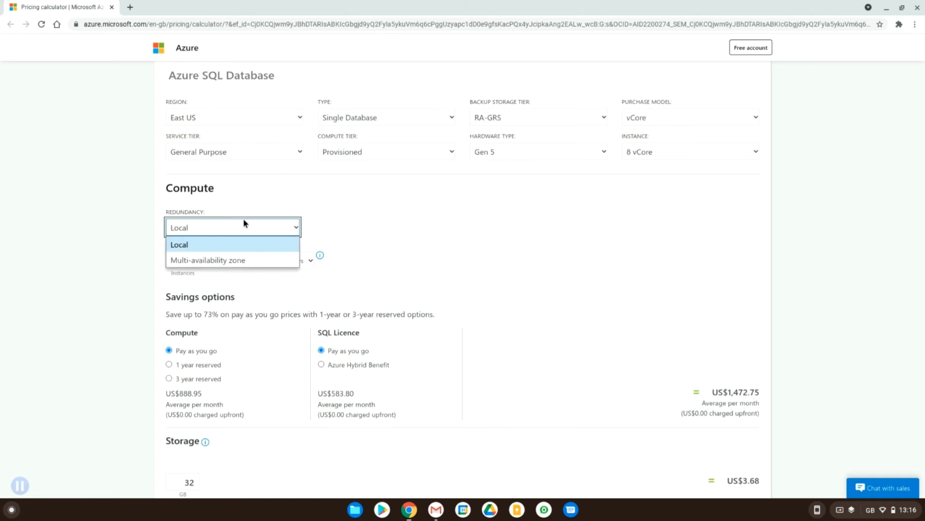
left_click(348, 246)
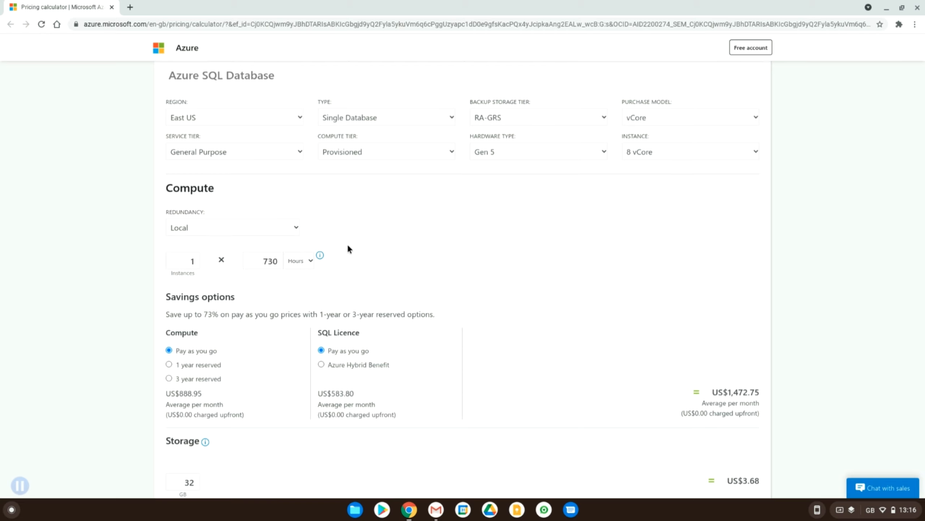
Step: Choose the 1 year reserved savings option for the SQL database's compute
scroll(348, 246, "down", 2)
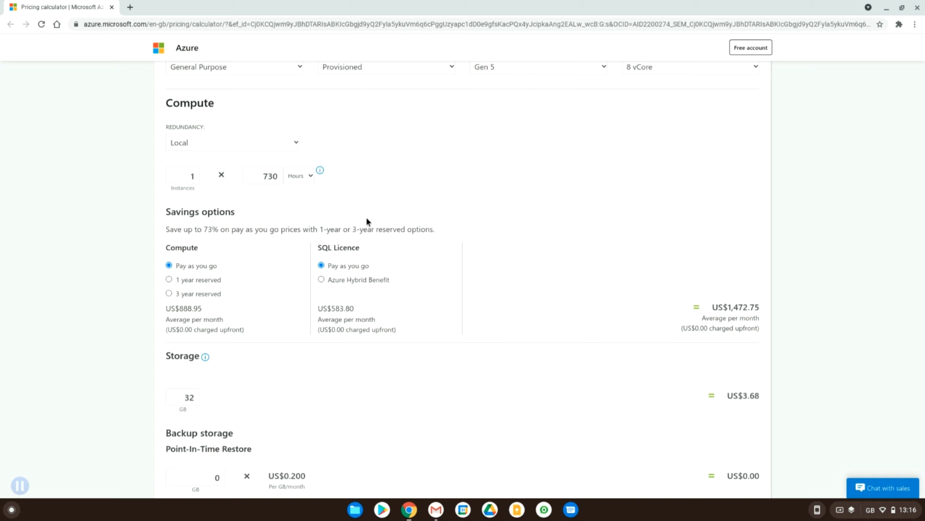
left_click(221, 283)
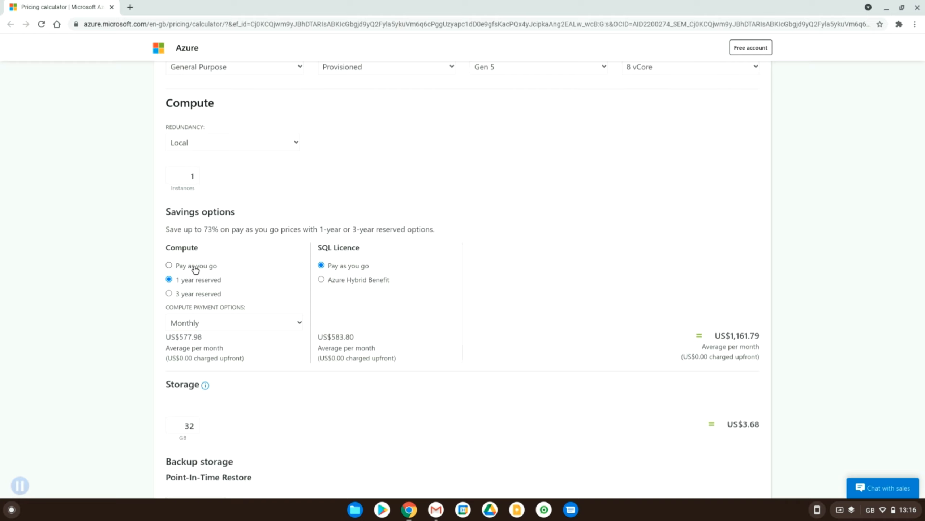
Step: Switch the Azure SQL Database purchase model to DTU
scroll(536, 255, "up", 3)
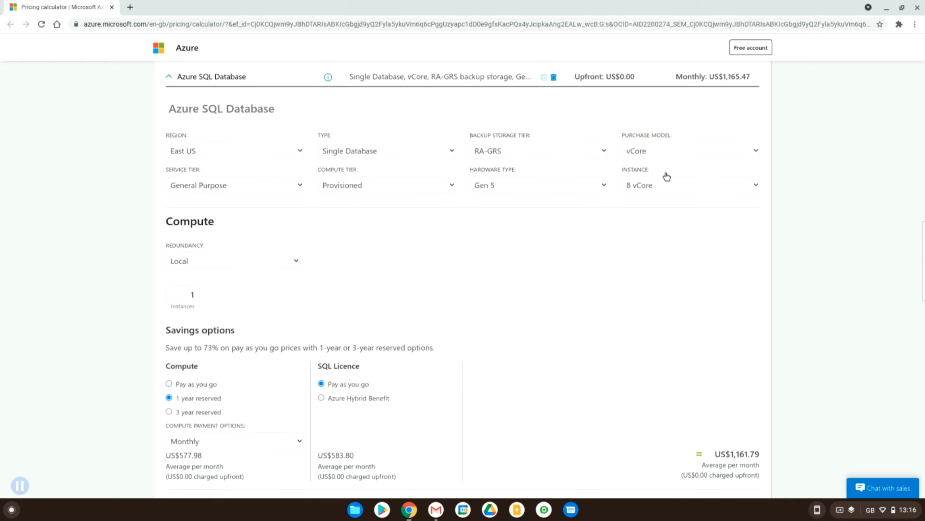
left_click(648, 150)
left_click(647, 183)
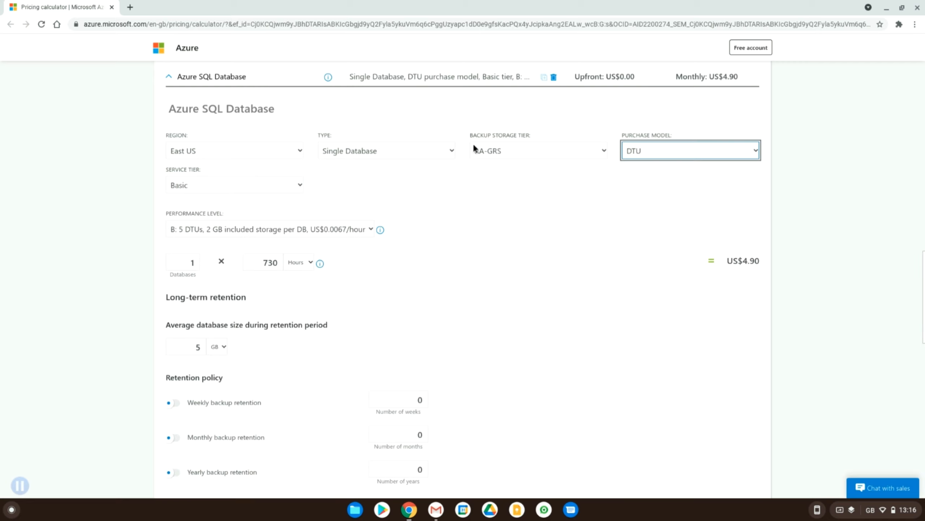
Step: Review the DTU service tiers, the Basic tier's performance level and the long-term retention settings, keeping Basic
left_click(255, 186)
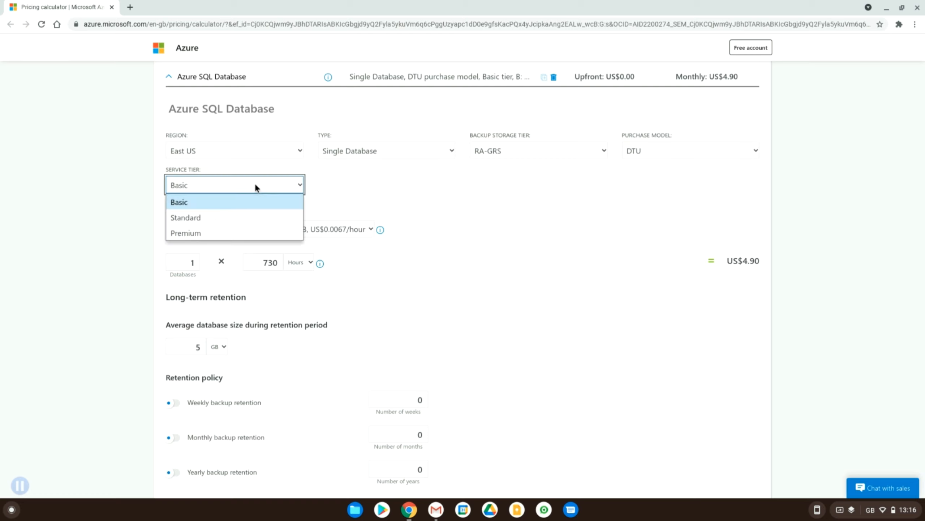
left_click(221, 201)
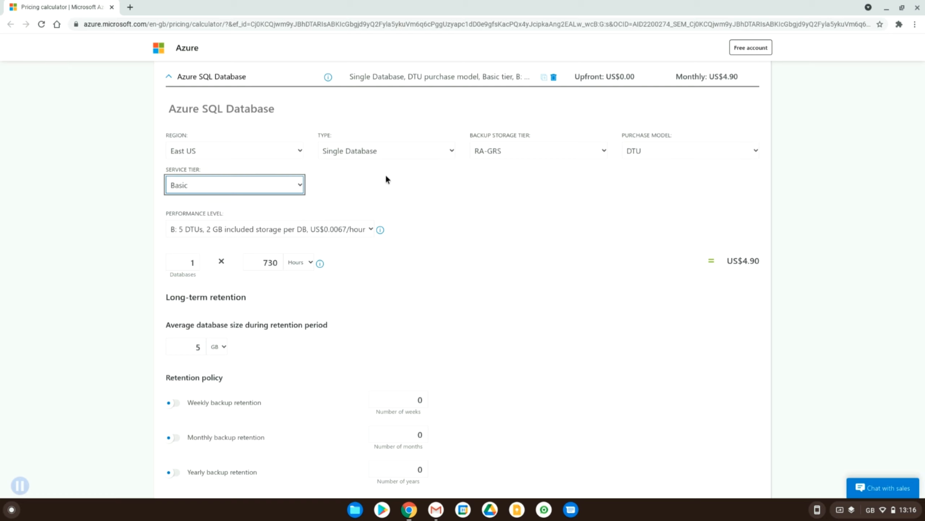
scroll(420, 174, "down", 2)
left_click(337, 166)
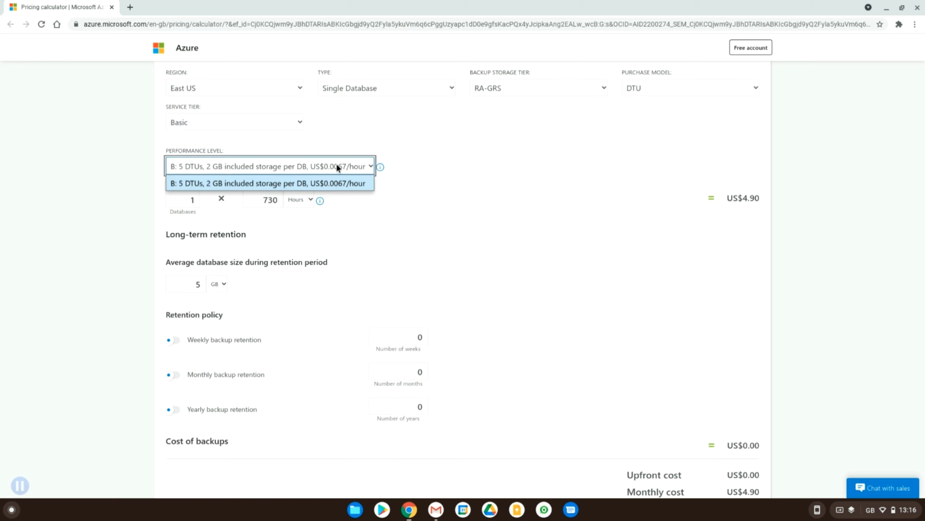
left_click(336, 167)
scroll(461, 211, "down", 2)
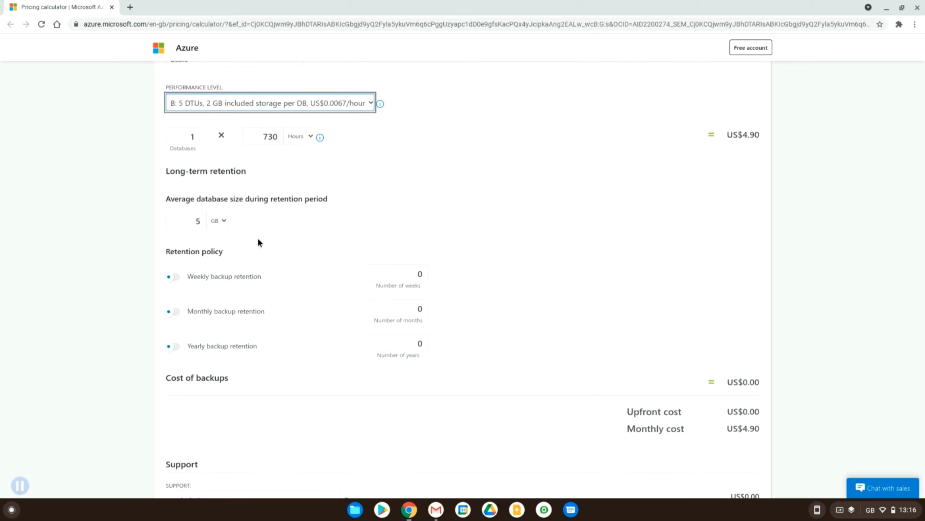
scroll(293, 226, "up", 8)
scroll(294, 226, "down", 9)
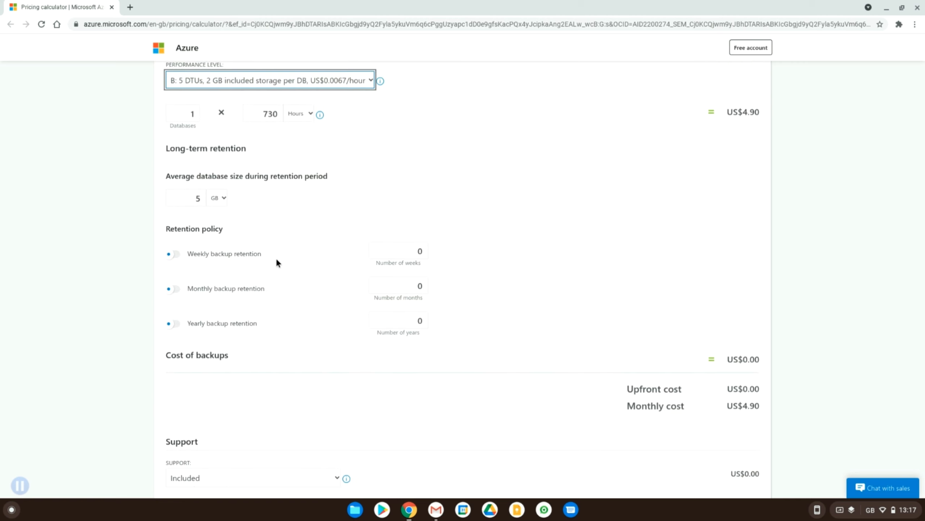
scroll(274, 263, "up", 3)
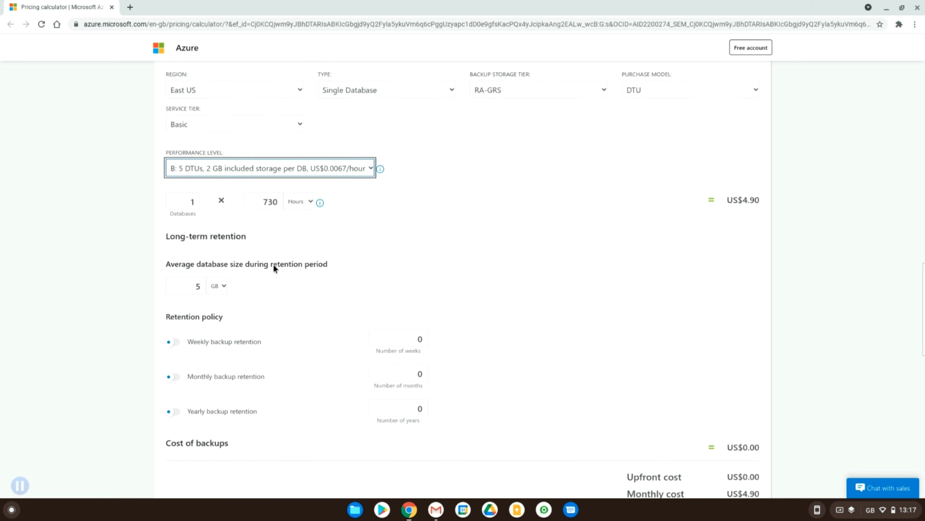
Step: Set the SQL database's service tier to Standard and its performance level to S1 with 20 DTUs and 250 GB included storage
left_click(193, 129)
left_click(204, 161)
left_click(210, 174)
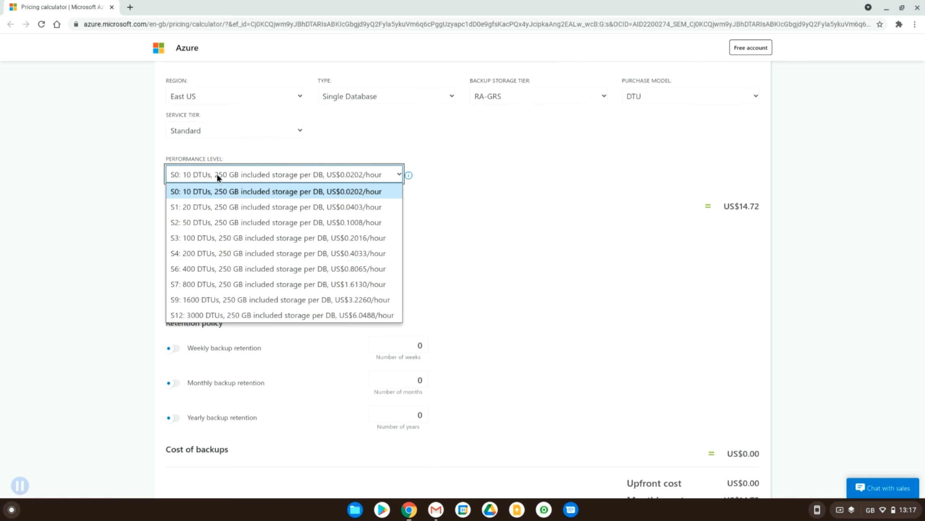
left_click(207, 208)
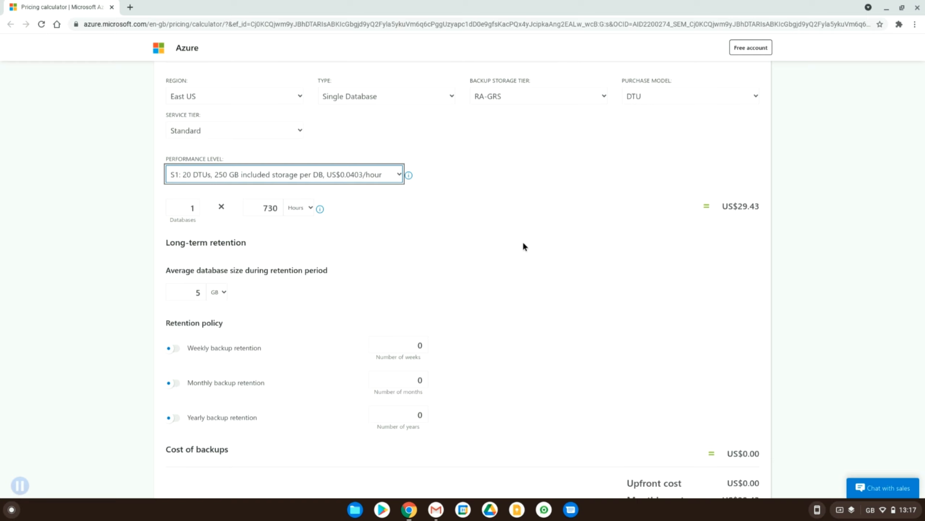
Step: Review the SQL database's settings and cost, down to the estimate's overall upfront and monthly totals
scroll(523, 246, "down", 2)
scroll(524, 244, "down", 2)
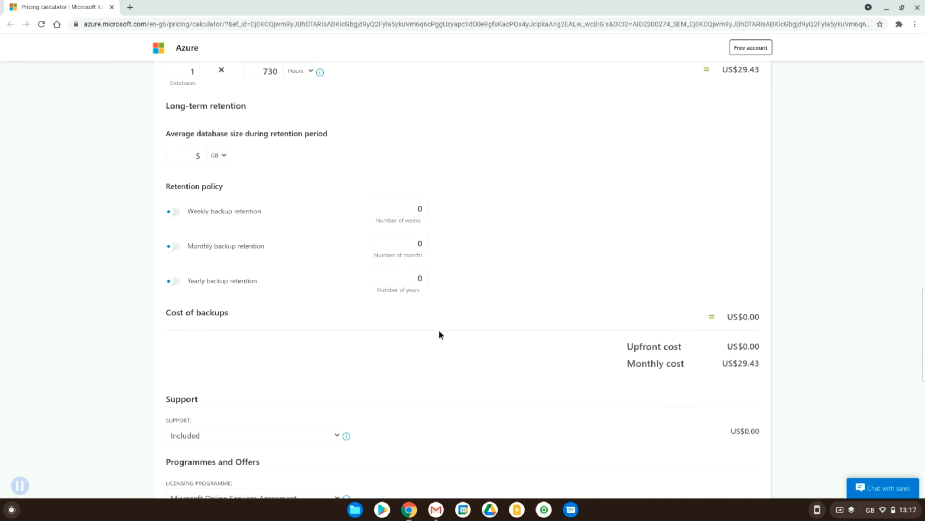
scroll(440, 332, "up", 6)
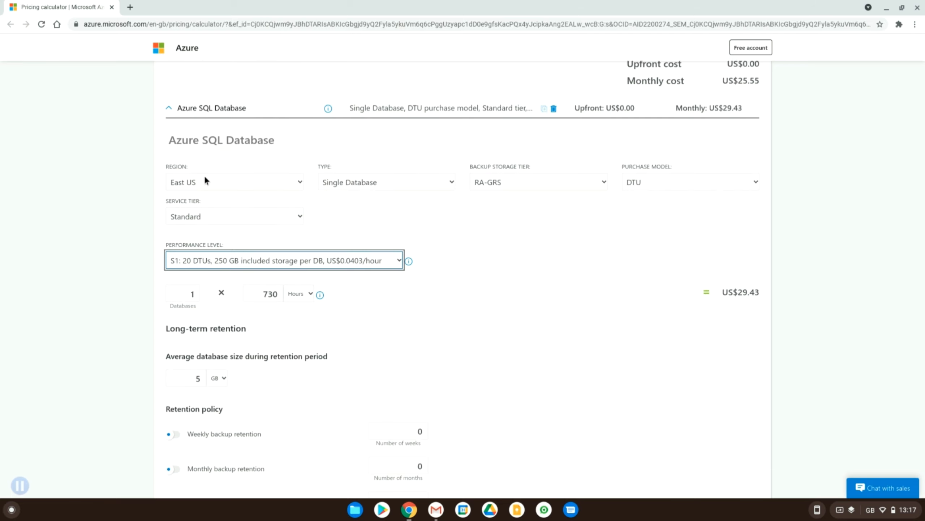
scroll(408, 250, "down", 2)
scroll(409, 249, "down", 10)
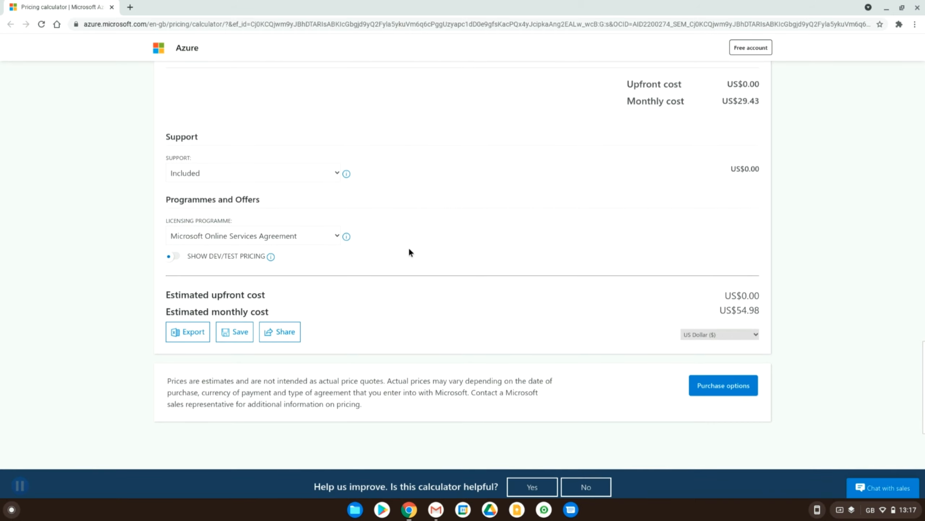
Step: Browse the product catalogue's Compute, Networking, Storage, Web, Mobile and AI + Machine Learning categories
scroll(408, 248, "up", 9)
scroll(408, 248, "up", 15)
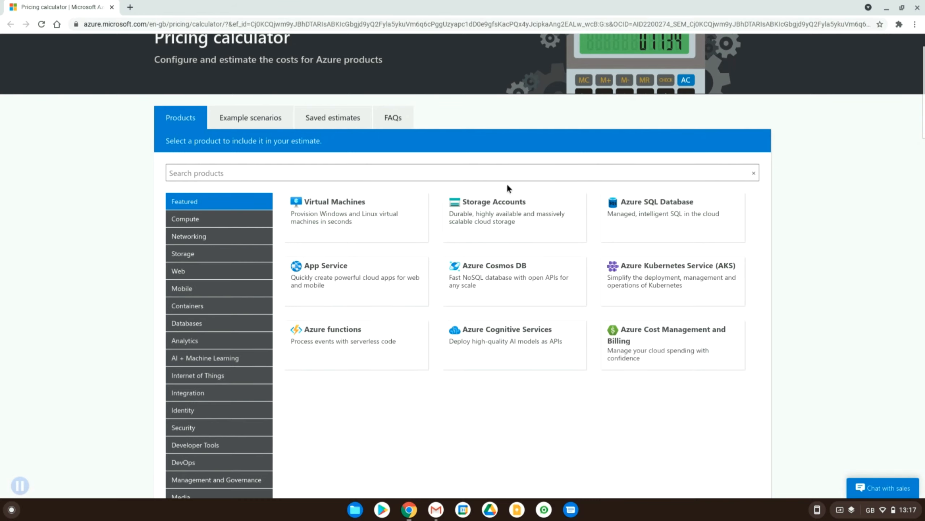
scroll(503, 300, "down", 2)
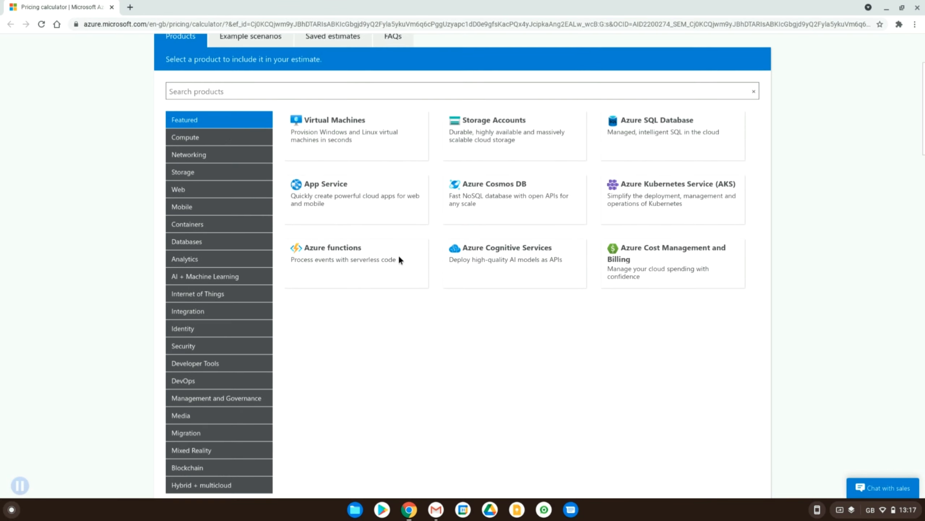
left_click(190, 137)
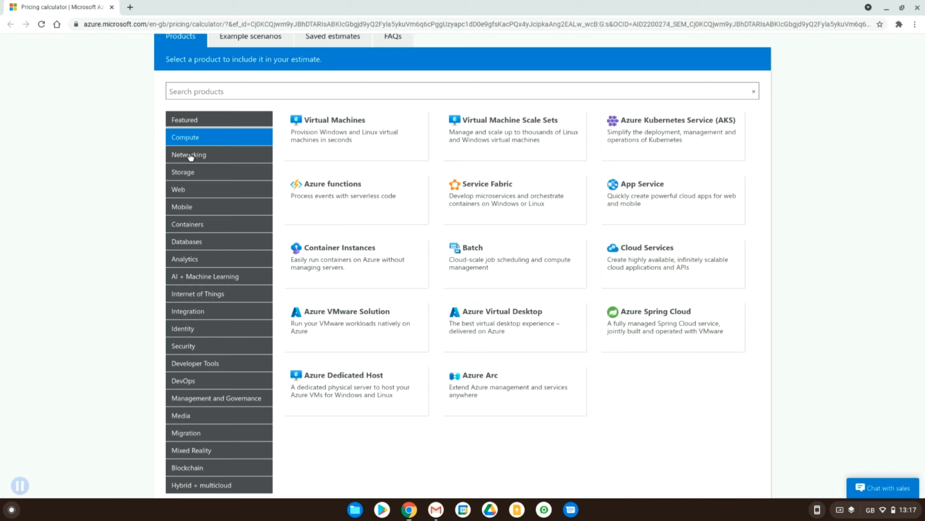
left_click(190, 157)
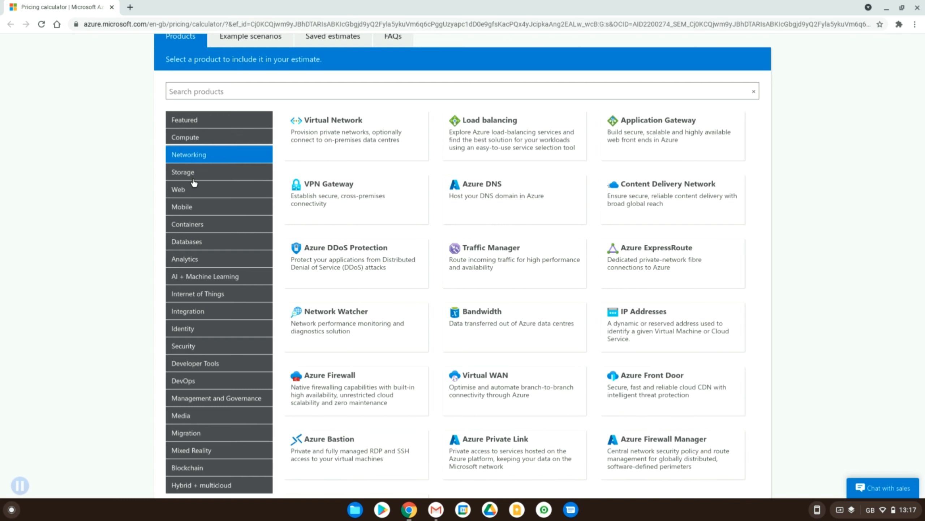
left_click(193, 178)
left_click(195, 191)
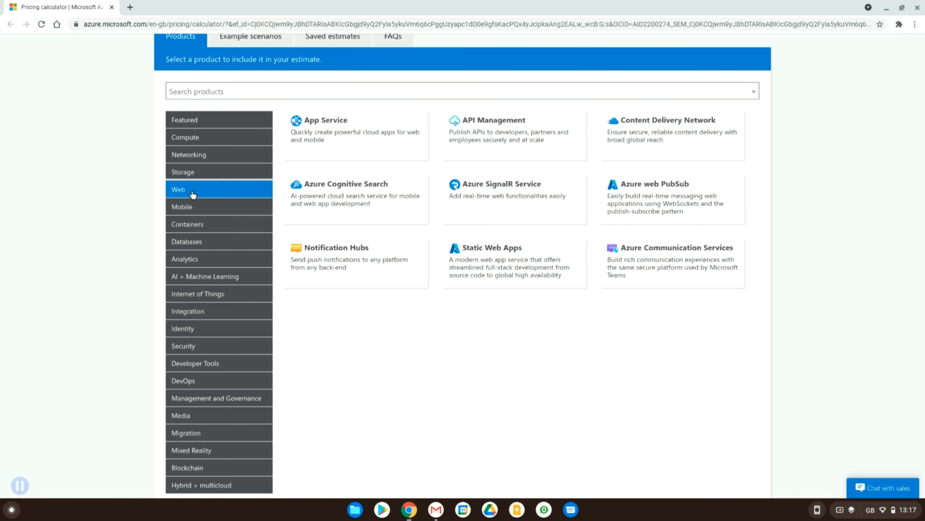
left_click(197, 215)
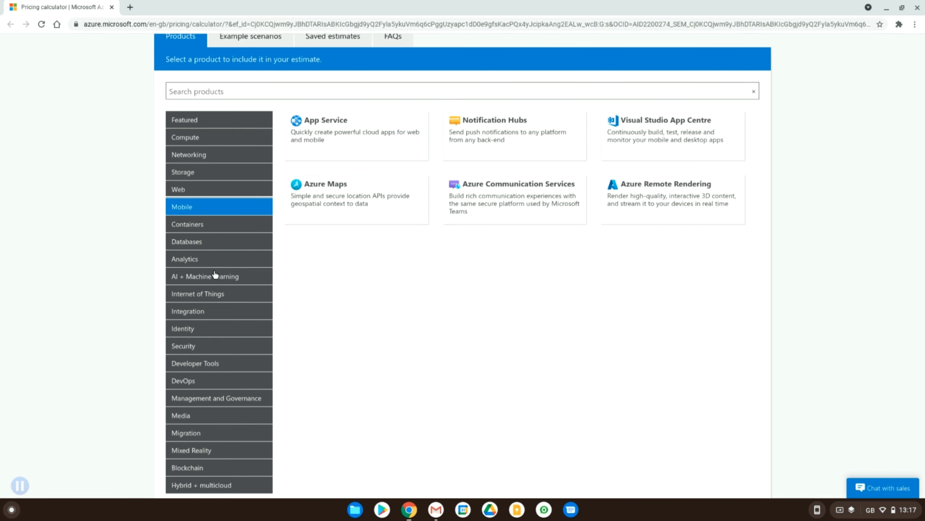
left_click(215, 275)
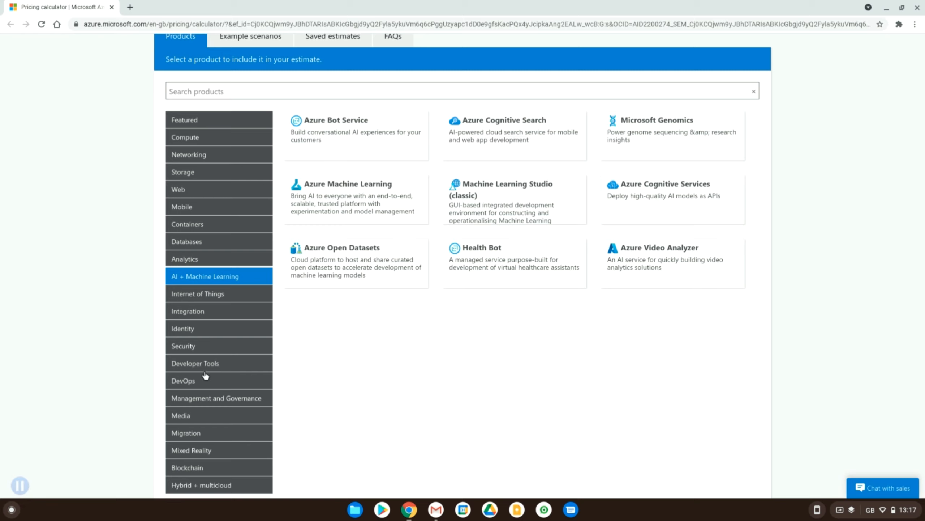
Step: Examine the estimate down to its export, save and share options, and view the Security product category
scroll(255, 242, "down", 3)
scroll(254, 243, "down", 4)
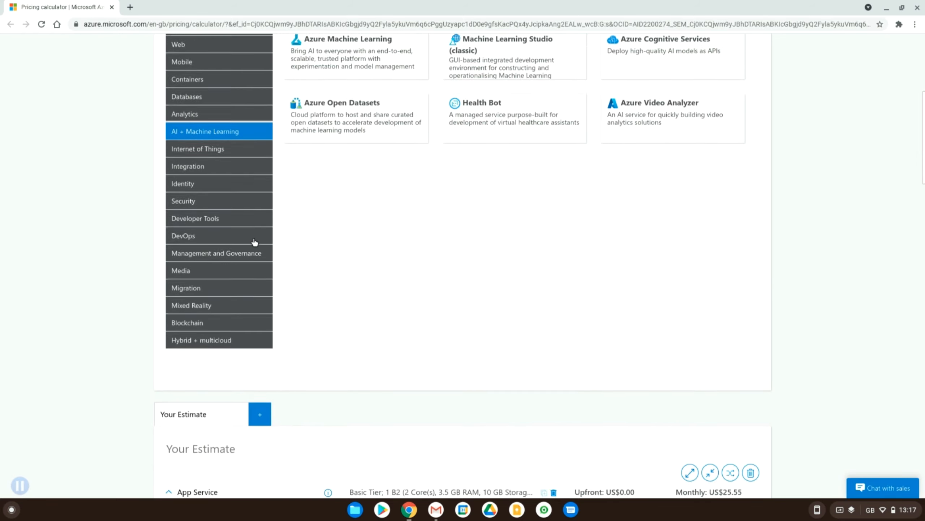
scroll(445, 384, "down", 3)
scroll(446, 384, "down", 2)
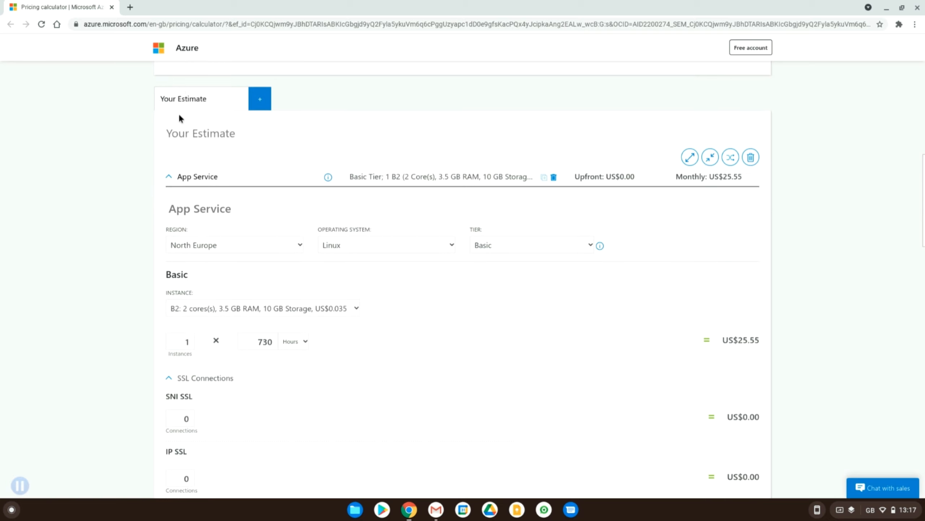
scroll(276, 192, "down", 20)
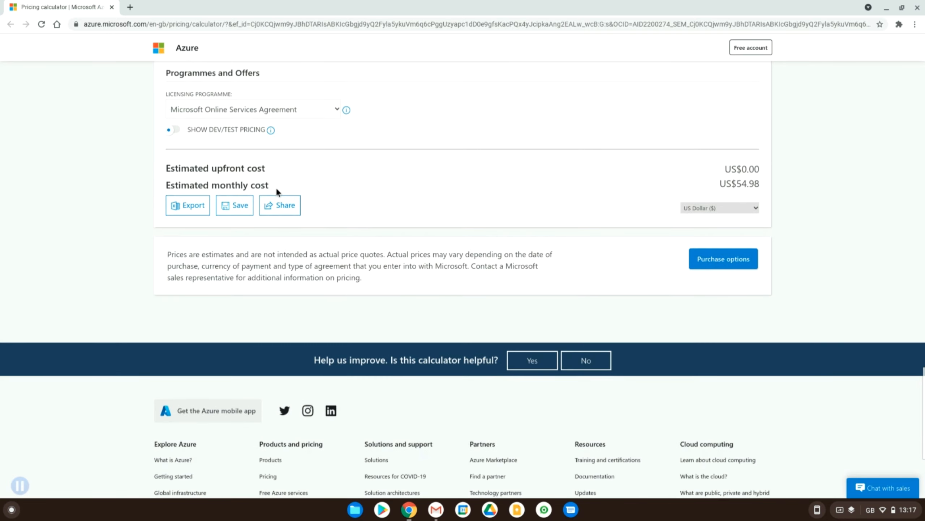
scroll(277, 189, "up", 20)
left_click(277, 189)
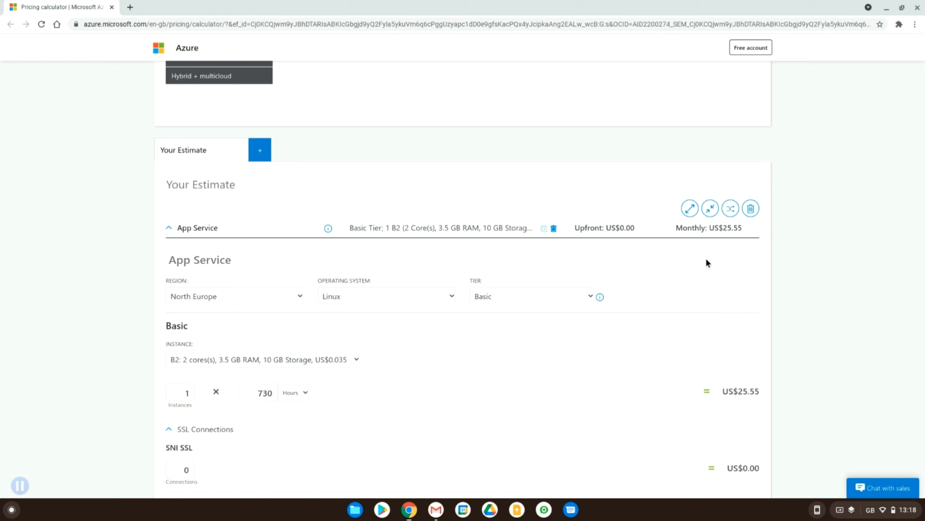
Step: Review the App Service and Azure SQL Database entries together with the estimated monthly cost, and return to the product catalogue
scroll(706, 260, "down", 1)
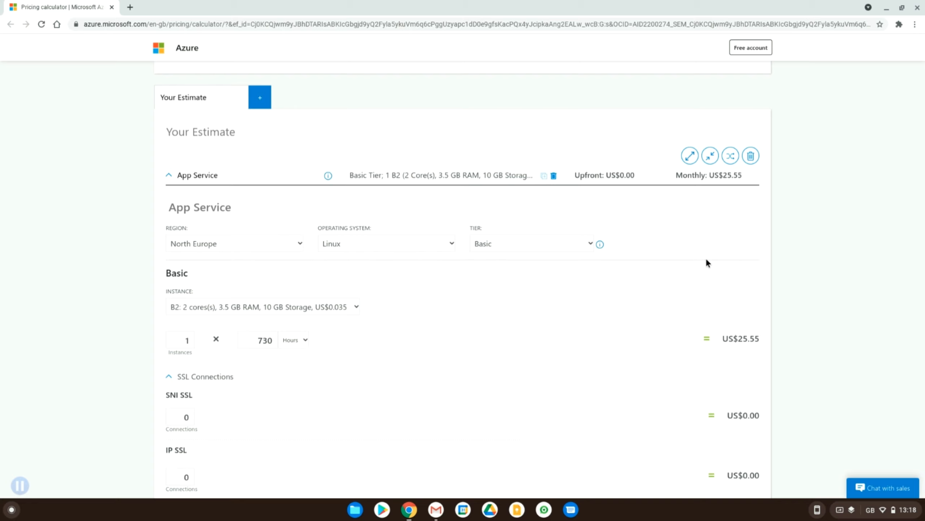
scroll(706, 263, "down", 10)
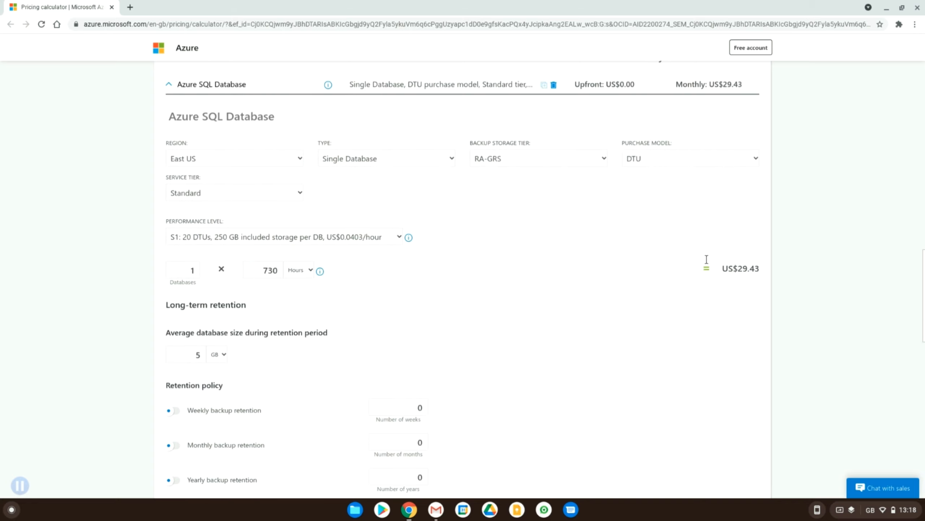
scroll(706, 260, "down", 10)
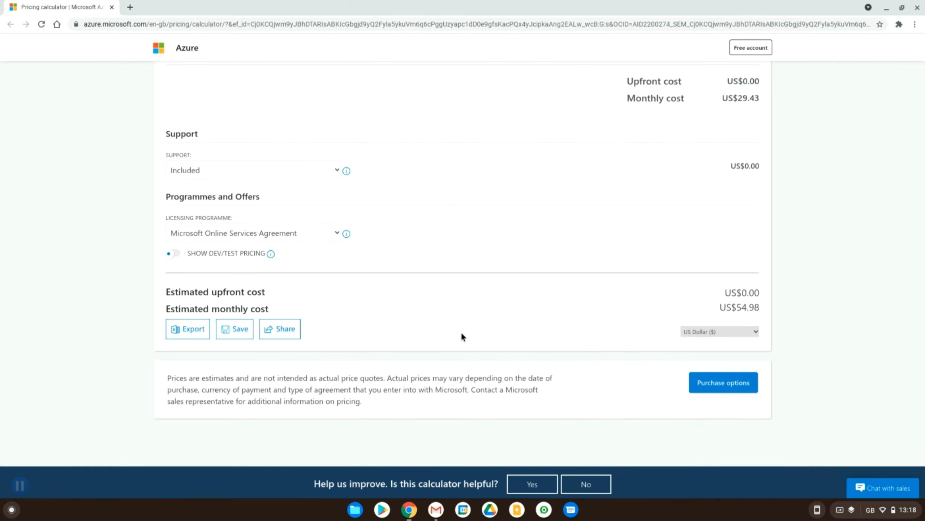
scroll(461, 333, "up", 20)
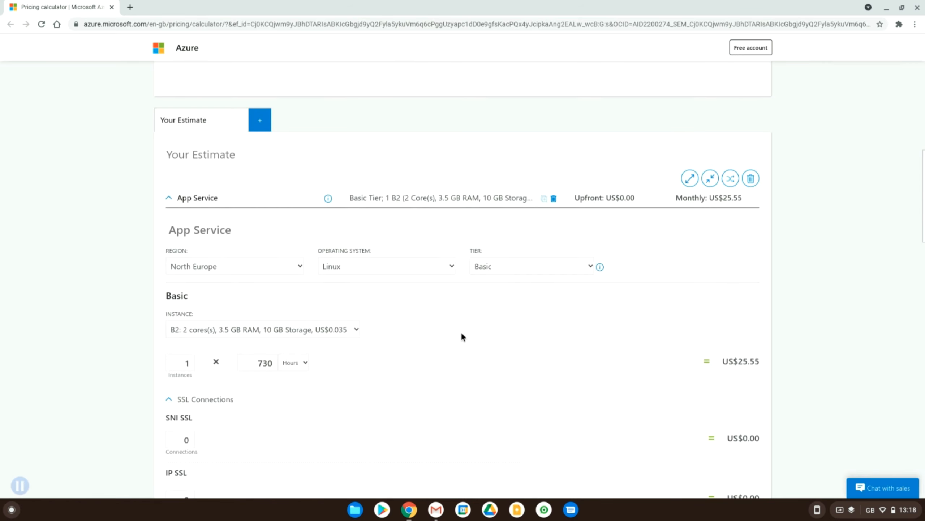
scroll(462, 333, "up", 3)
scroll(461, 334, "up", 7)
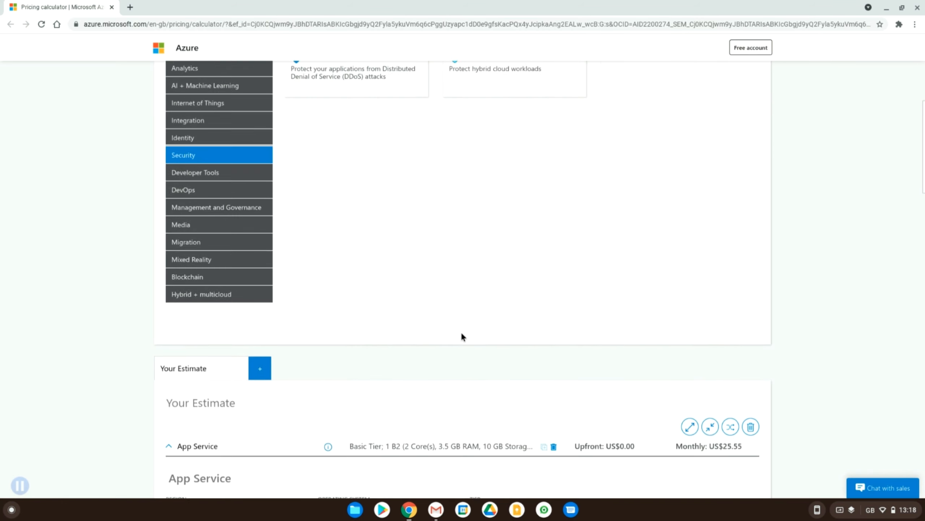